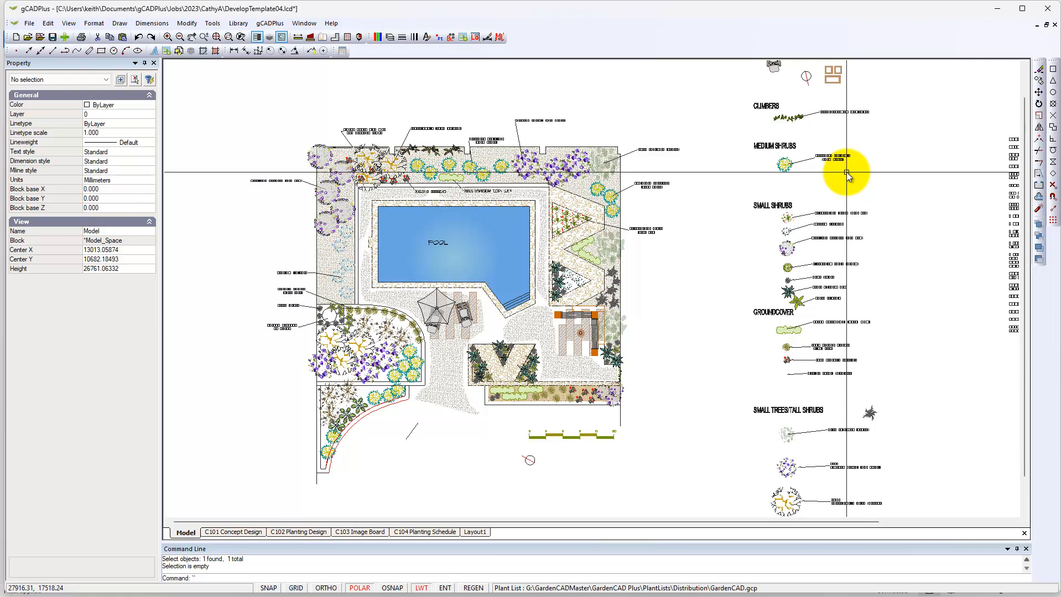
Check the botanical name, common name and code attached to the Westringia symbol in the small shrubs list
{"action": "left_click", "coordinate": [786, 250]}
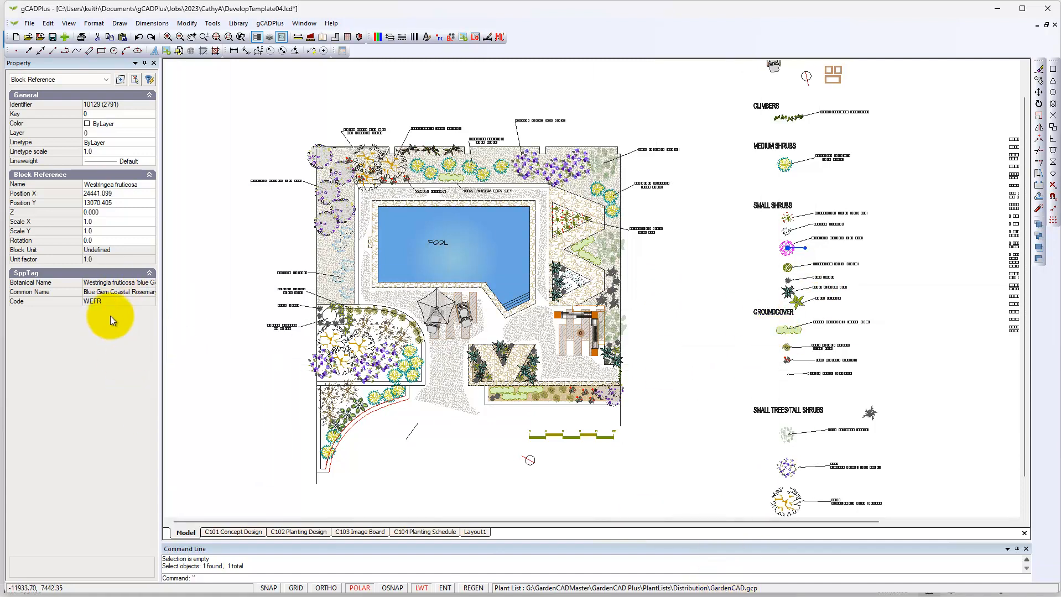
{"action": "key", "text": "Escape"}
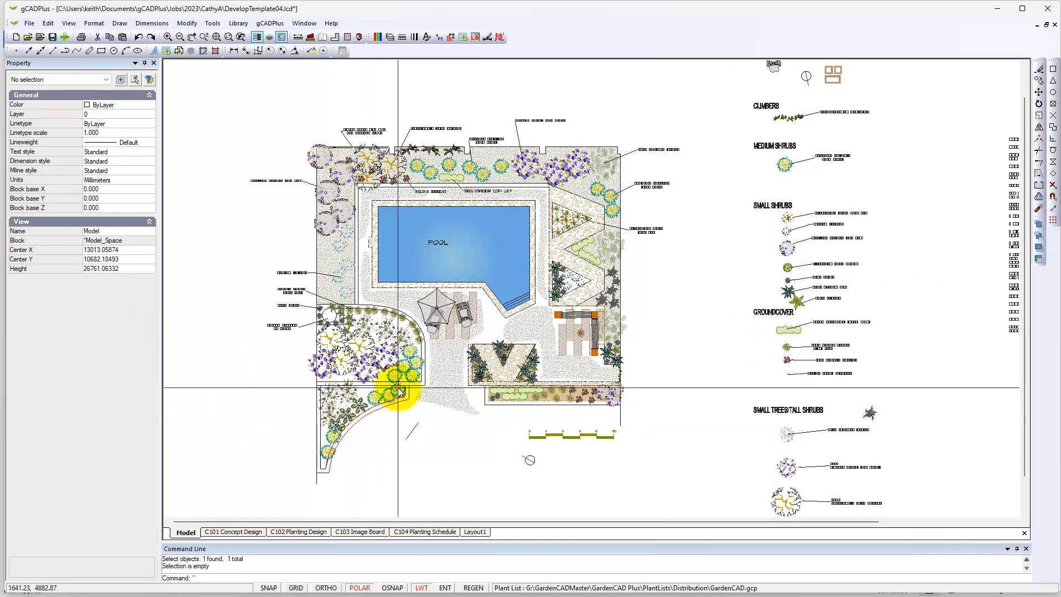
Set the horizontal point offset of the pool's gradient fill to 75 percent
{"action": "scroll", "coordinate": [568, 334], "scroll_direction": "up", "scroll_amount": 3}
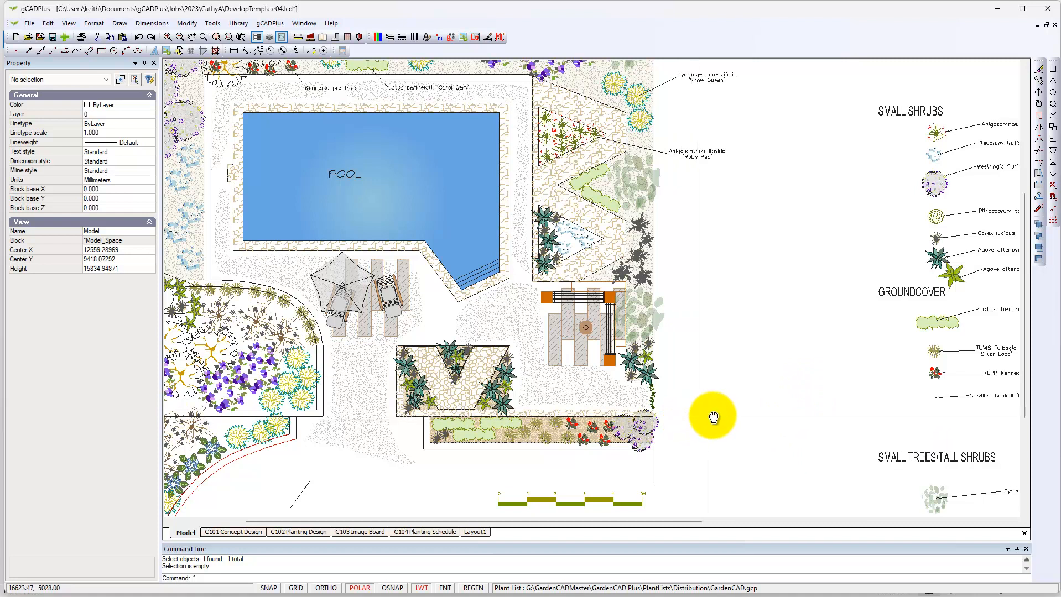
{"action": "middle_click_drag", "start_coordinate": [706, 416], "coordinate": [788, 397]}
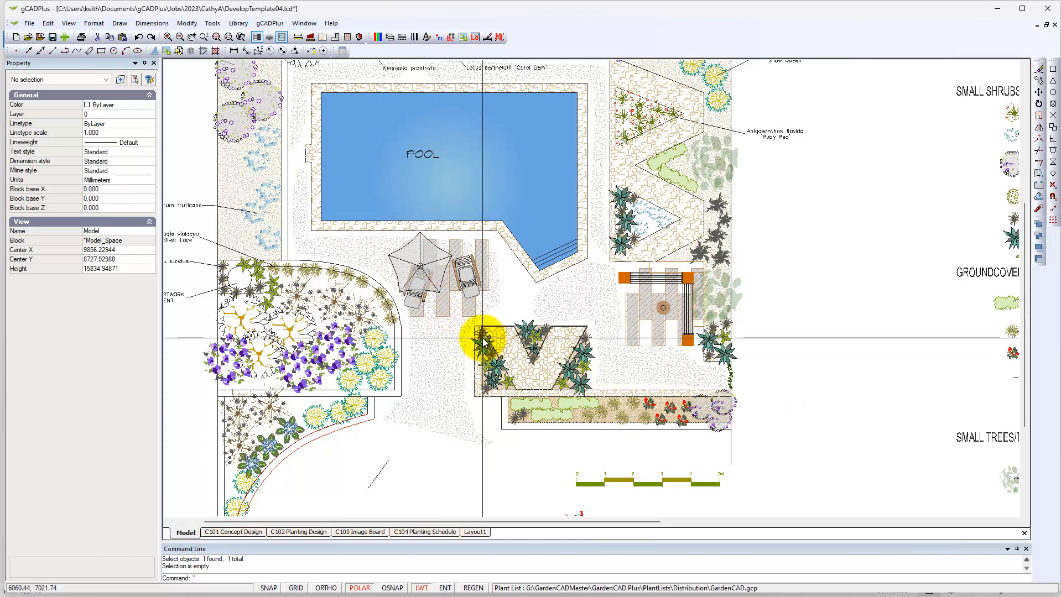
{"action": "left_click", "coordinate": [536, 208]}
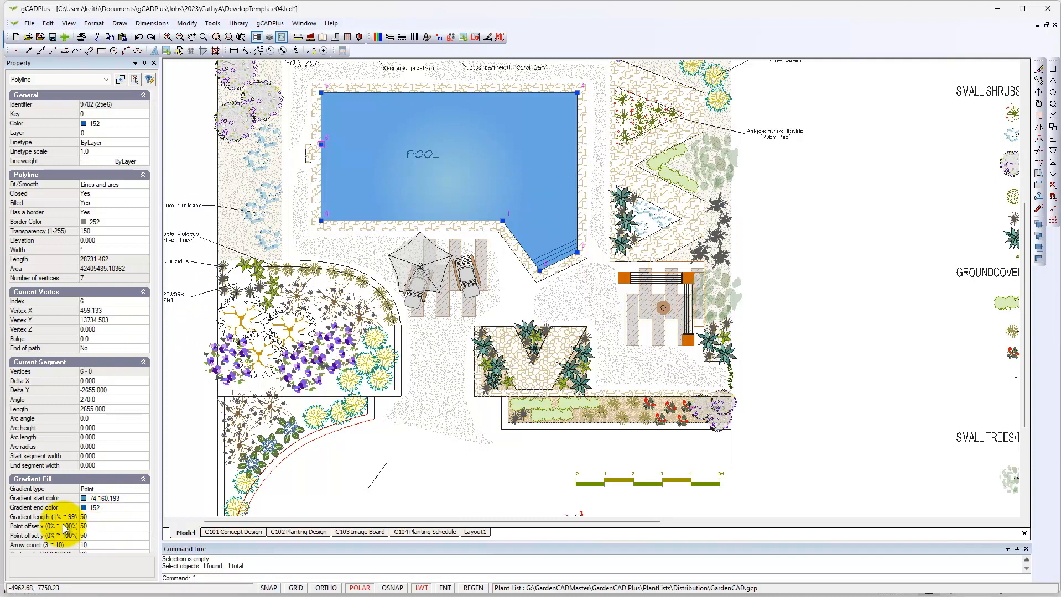
{"action": "left_click", "coordinate": [96, 526]}
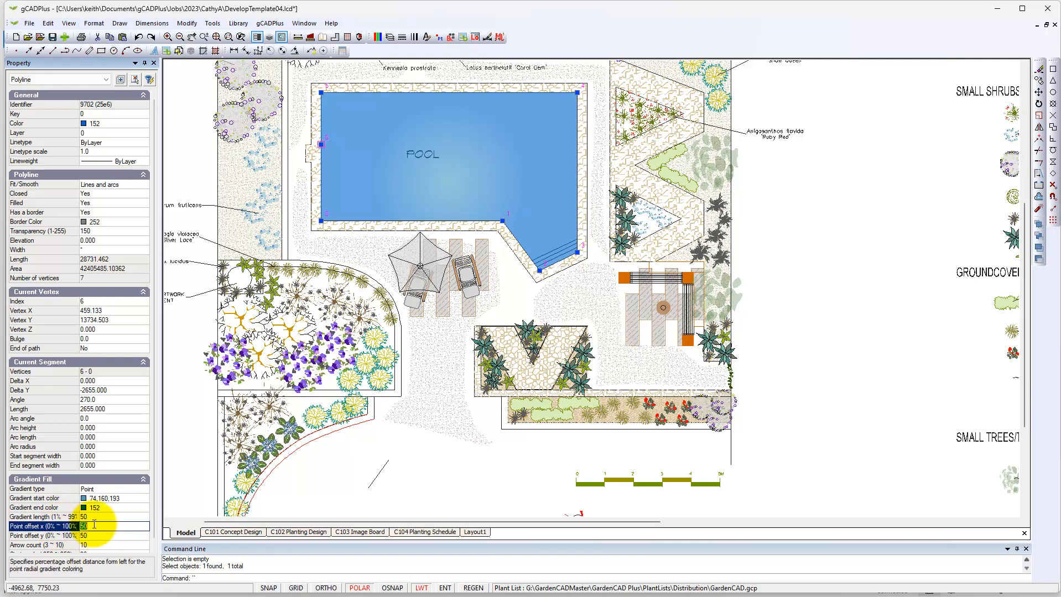
{"action": "type", "text": "75"}
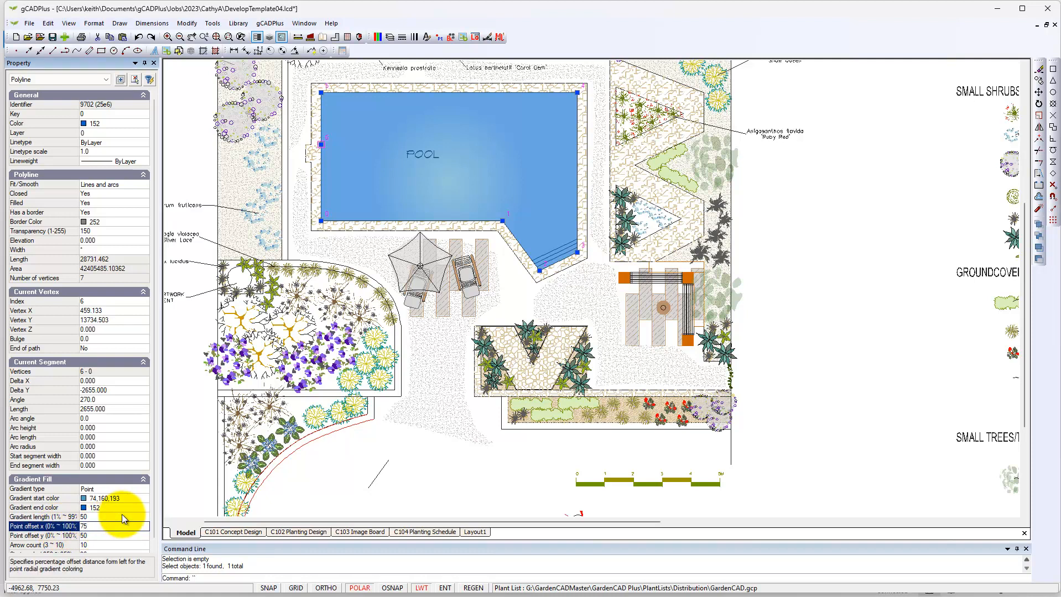
{"action": "key", "text": "Return"}
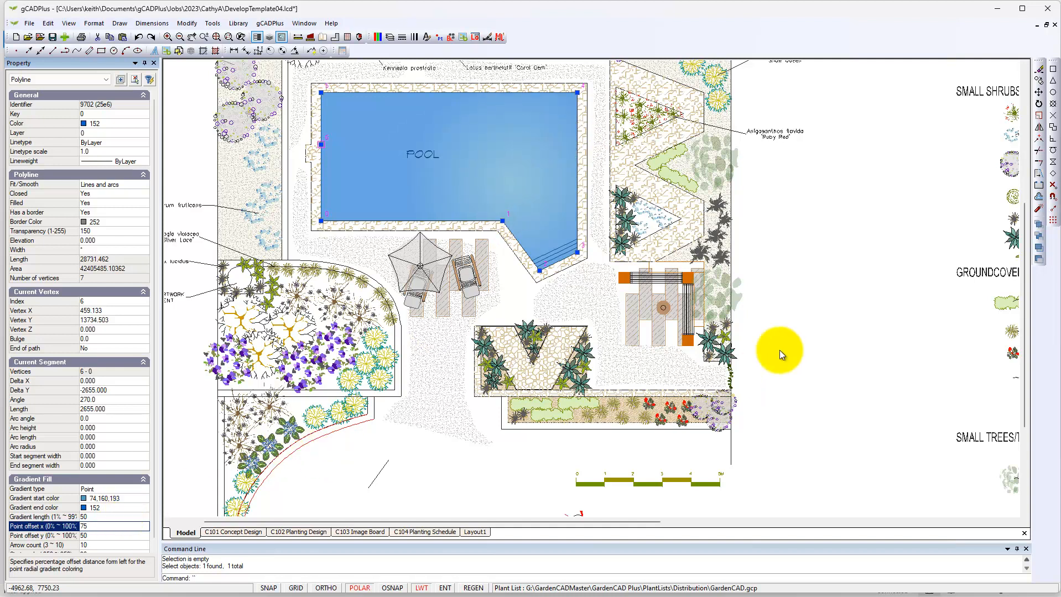
{"action": "key", "text": "Escape"}
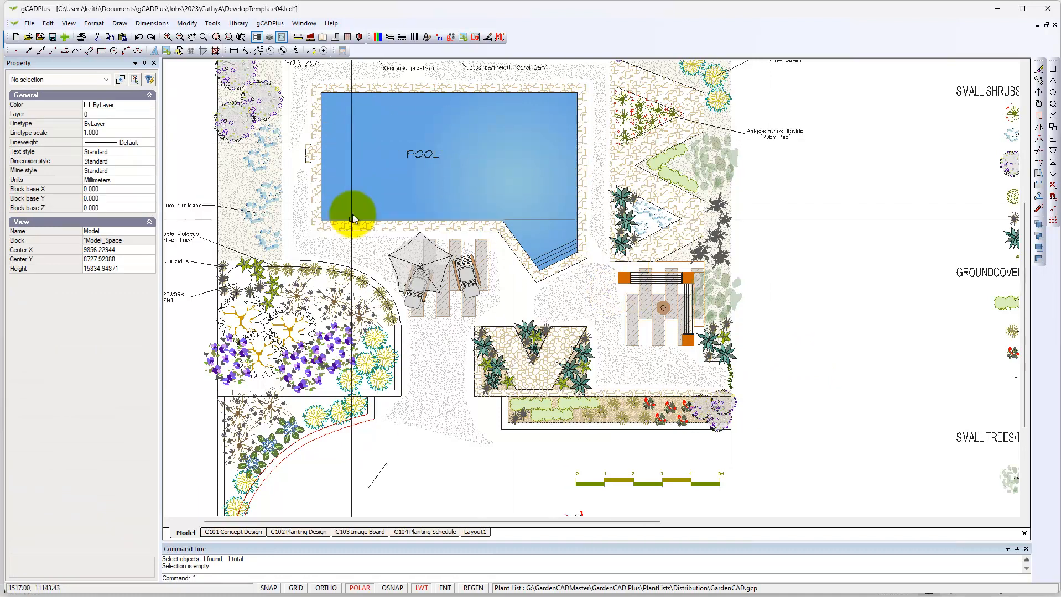
Examine the hatch properties of the wall running around the V-shaped planter and above the long planting bed
{"action": "middle_click_drag", "start_coordinate": [471, 476], "coordinate": [521, 360]}
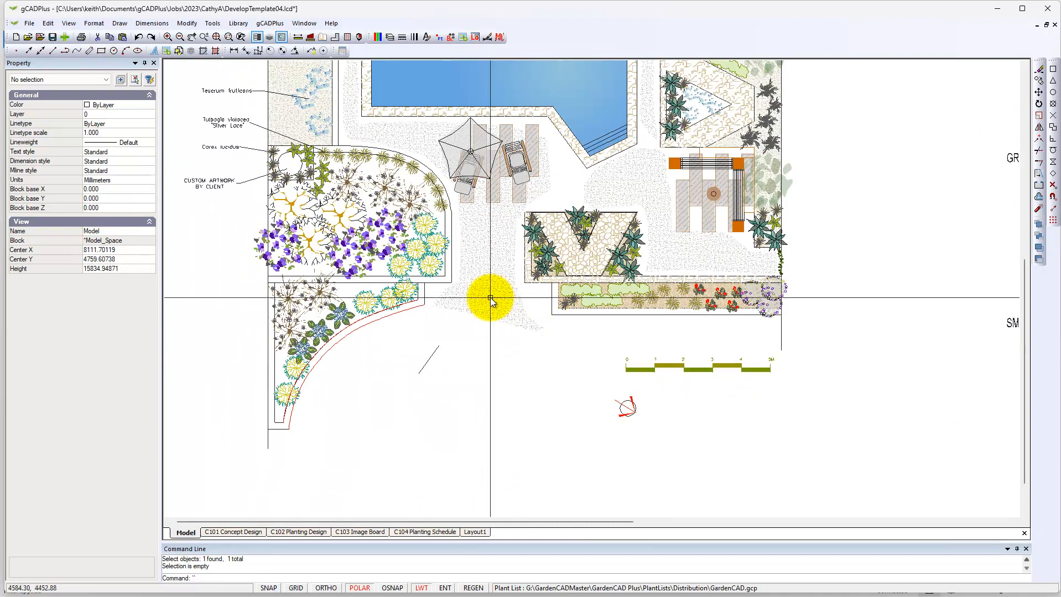
{"action": "middle_click_drag", "start_coordinate": [391, 230], "coordinate": [455, 291]}
{"action": "middle_click_drag", "start_coordinate": [660, 405], "coordinate": [501, 366]}
{"action": "scroll", "coordinate": [529, 343], "scroll_direction": "up", "scroll_amount": 2}
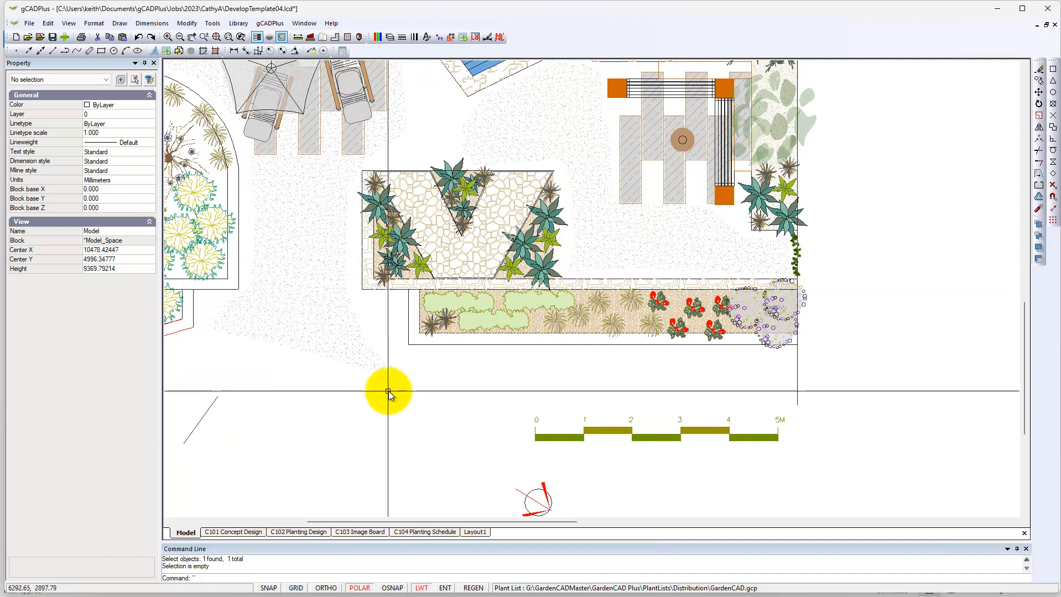
{"action": "left_click", "coordinate": [493, 288]}
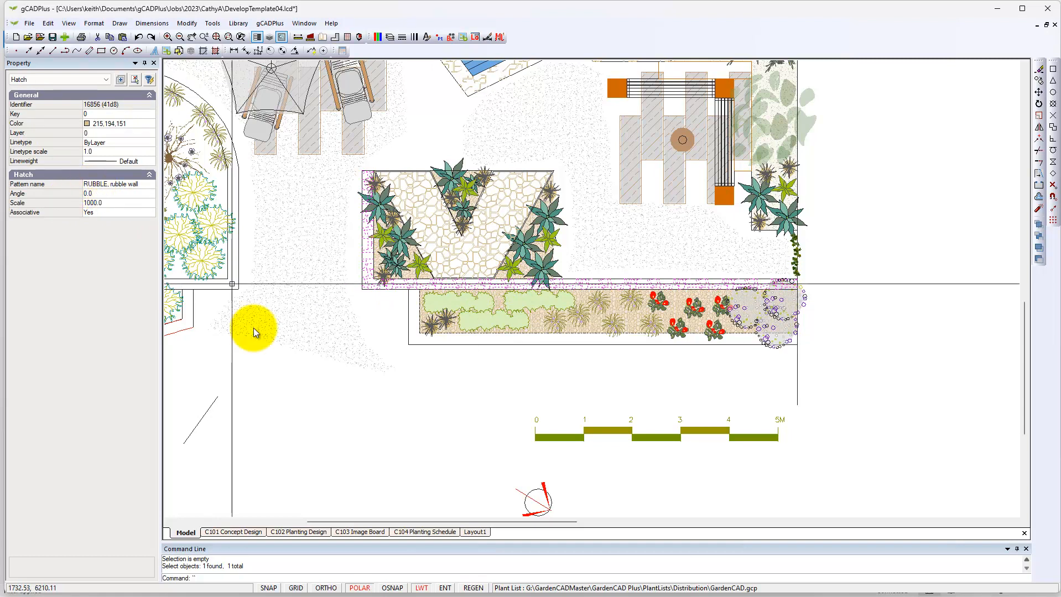
{"action": "key", "text": "Escape"}
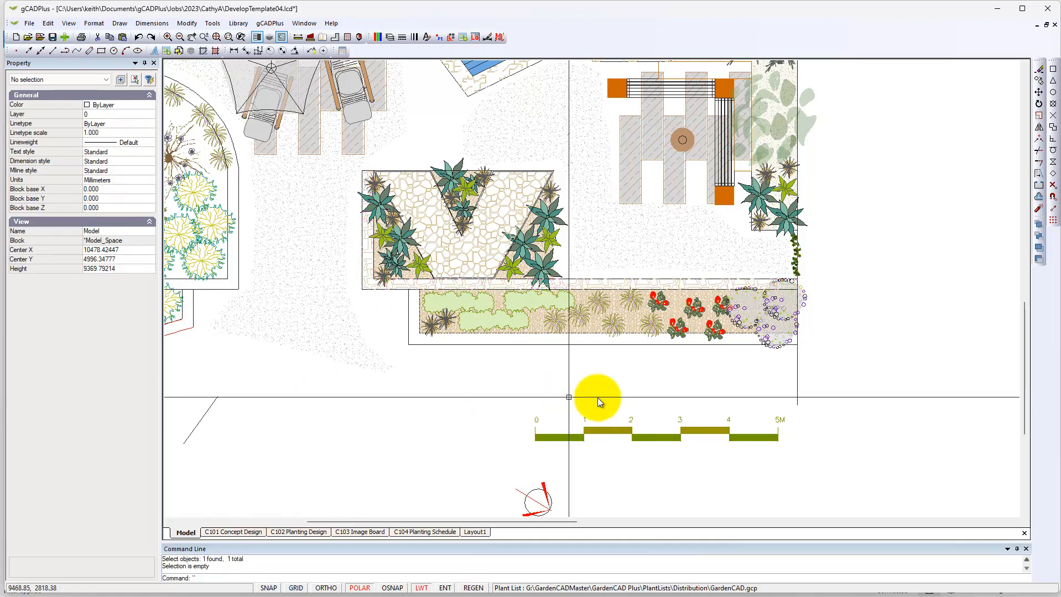
{"action": "scroll", "coordinate": [576, 362], "scroll_direction": "up", "scroll_amount": 1}
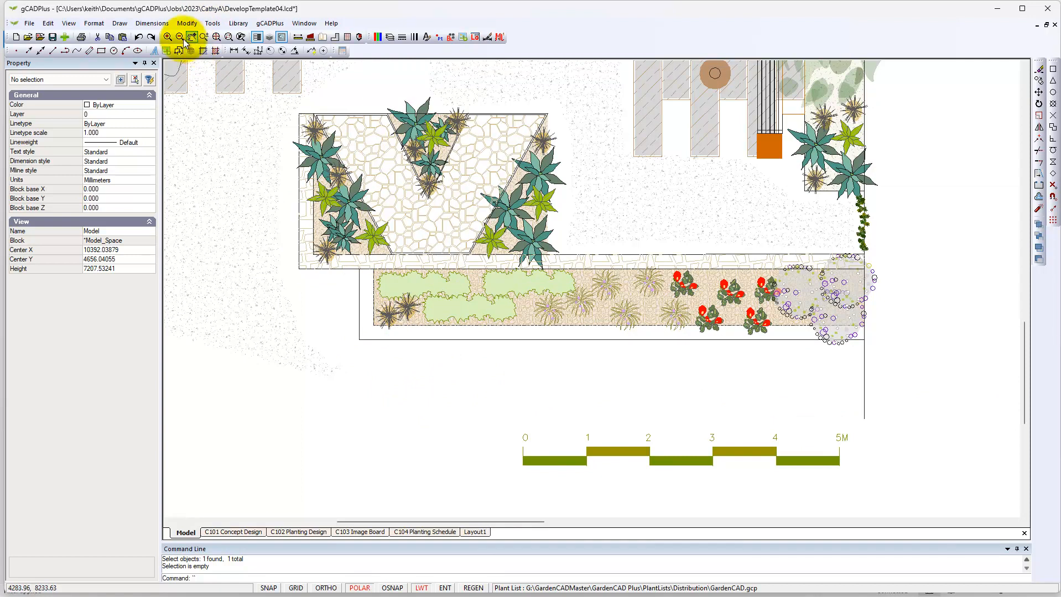
{"action": "left_click", "coordinate": [119, 24]}
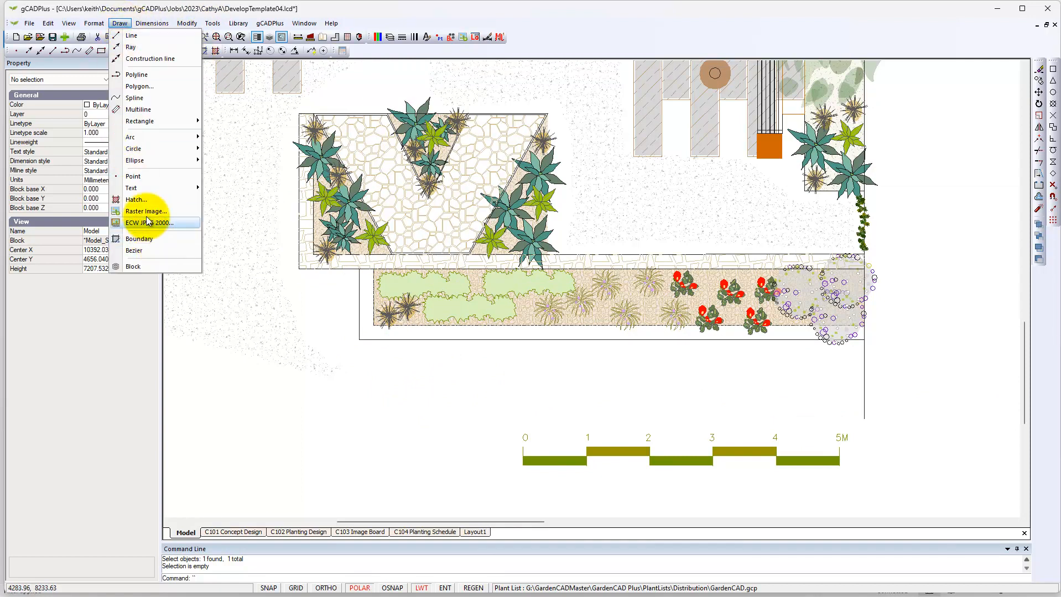
{"action": "left_click", "coordinate": [138, 200]}
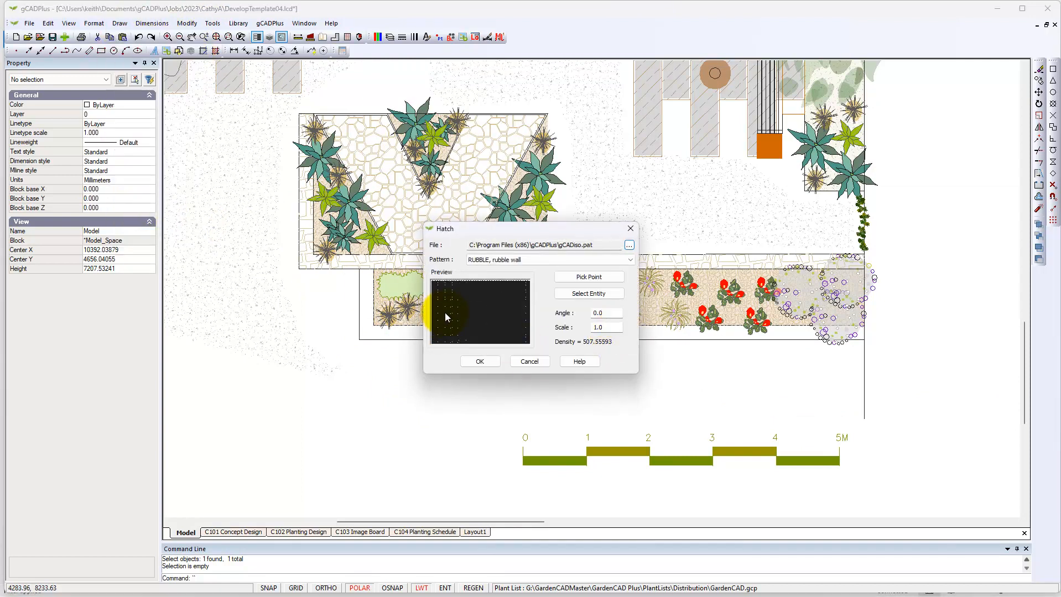
{"action": "left_click", "coordinate": [529, 360]}
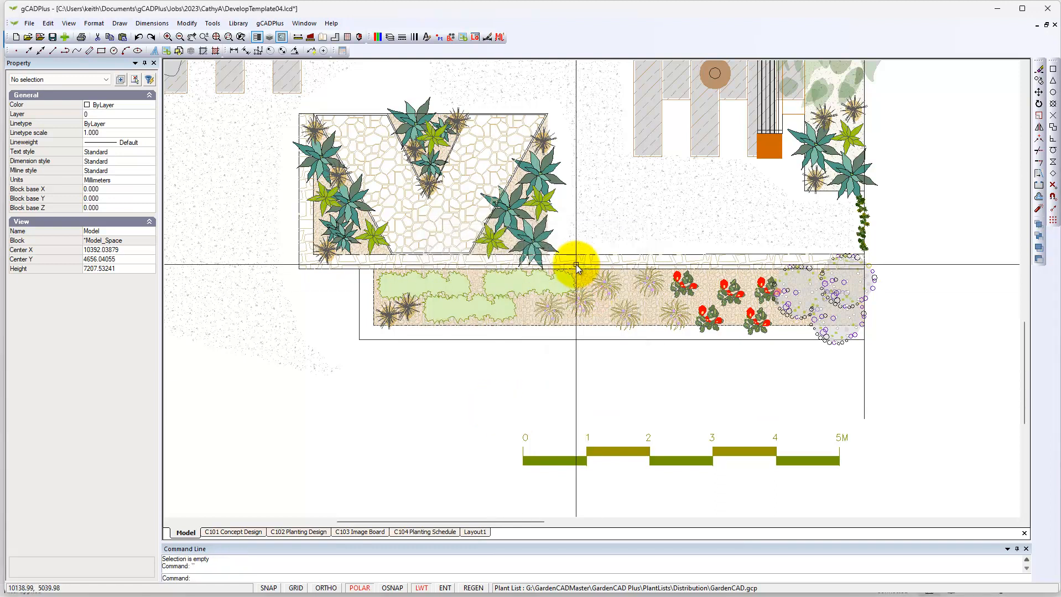
Recheck the pattern and scale of the existing wall hatch above the long planting bed
{"action": "left_click", "coordinate": [576, 263]}
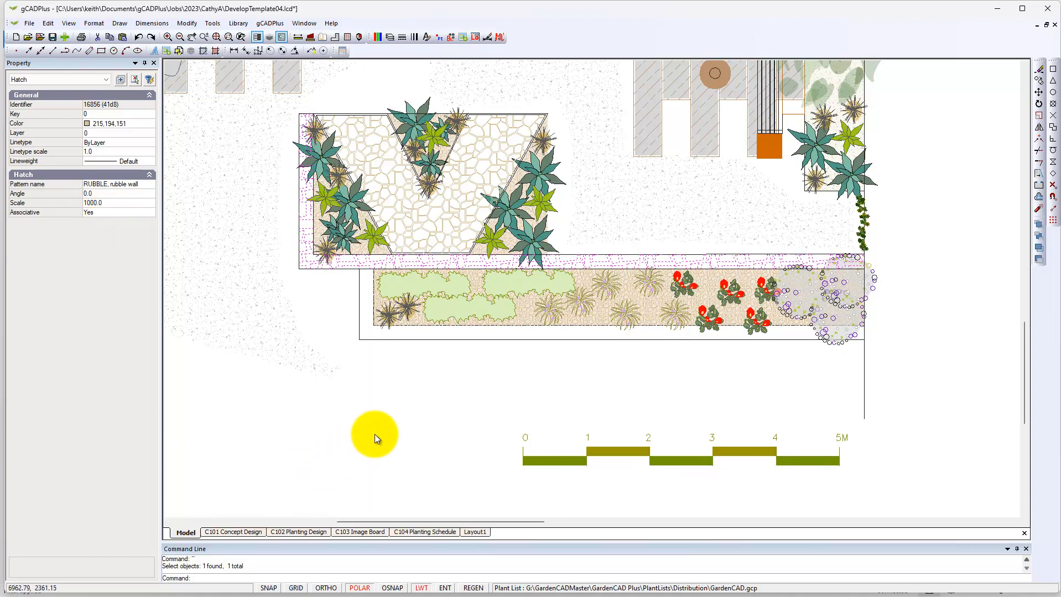
{"action": "key", "text": "Escape"}
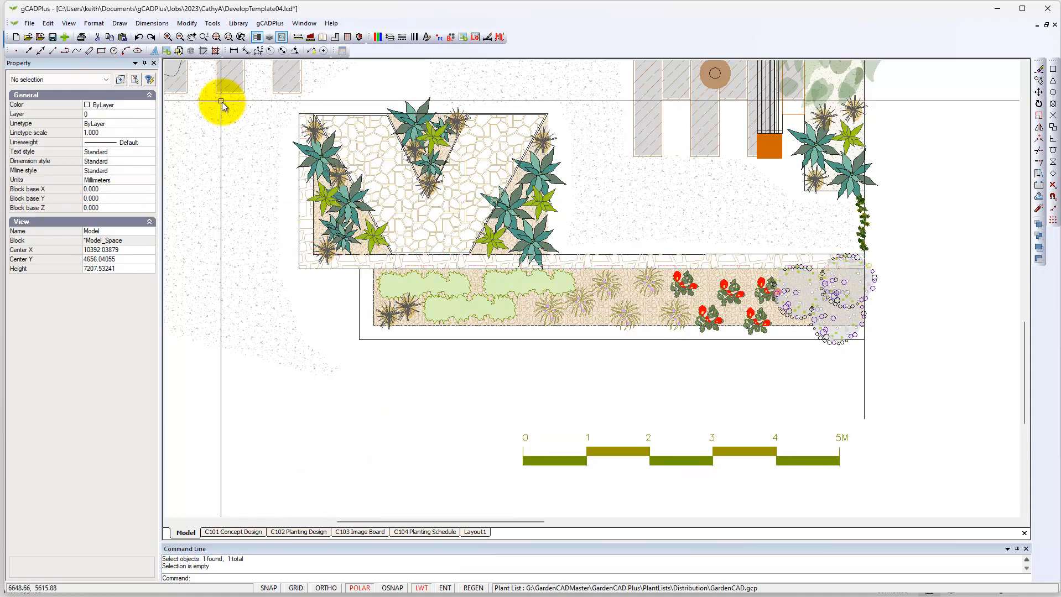
Try to hatch the long planting bed's outer wall with the RUBBLE pattern, setting the hatch scale to 1000
{"action": "left_click", "coordinate": [120, 23]}
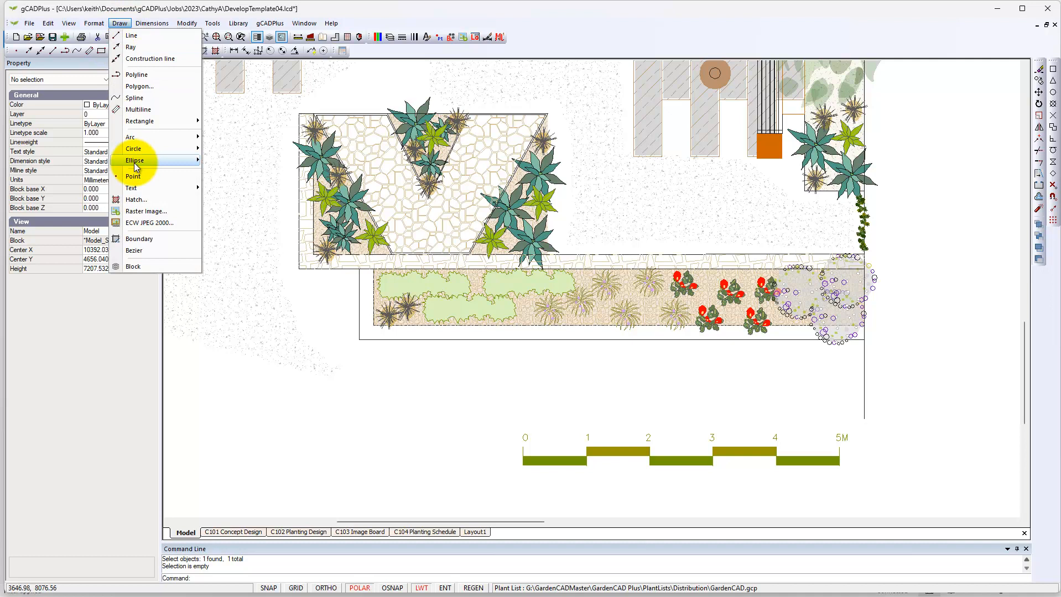
{"action": "left_click", "coordinate": [139, 205]}
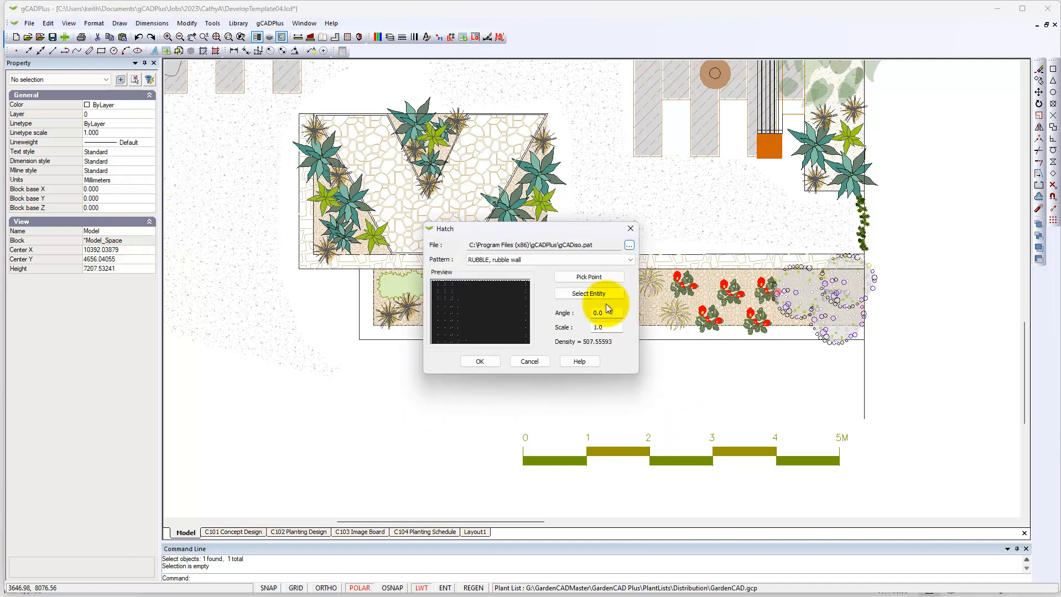
{"action": "left_click", "coordinate": [590, 294]}
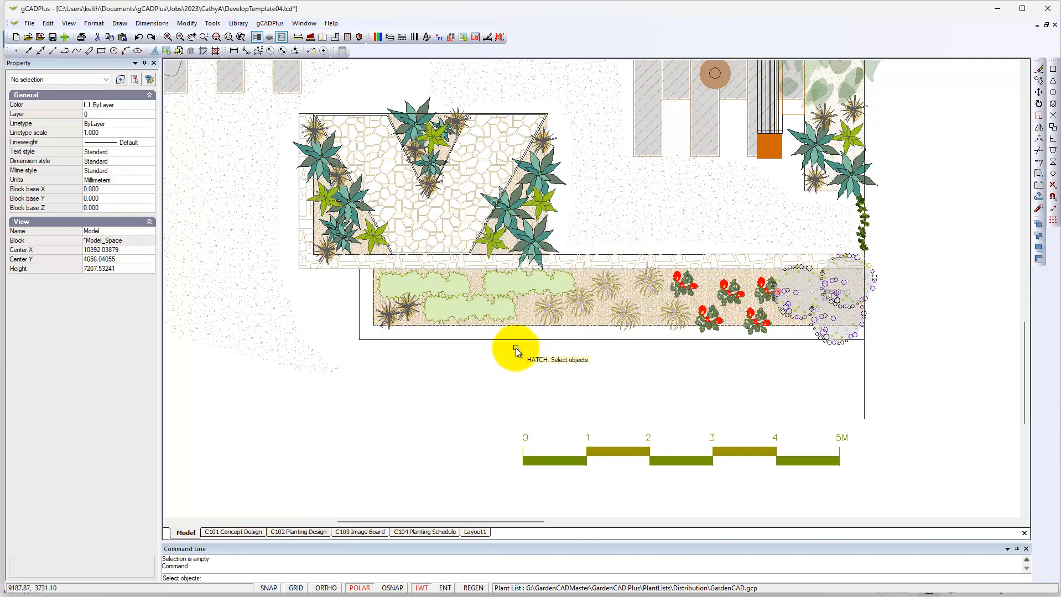
{"action": "left_click", "coordinate": [517, 340]}
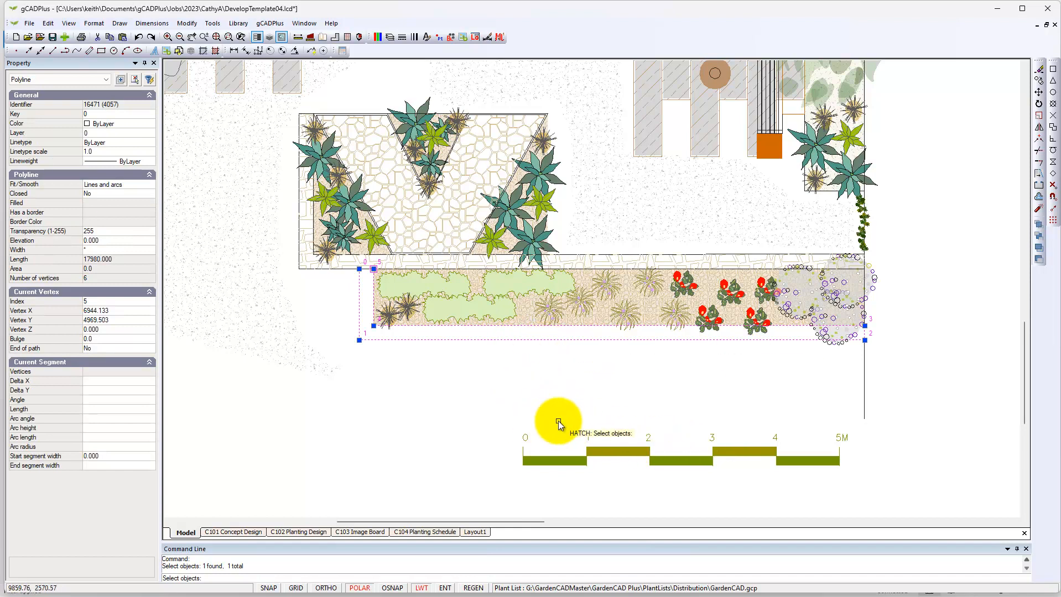
{"action": "key", "text": "Return"}
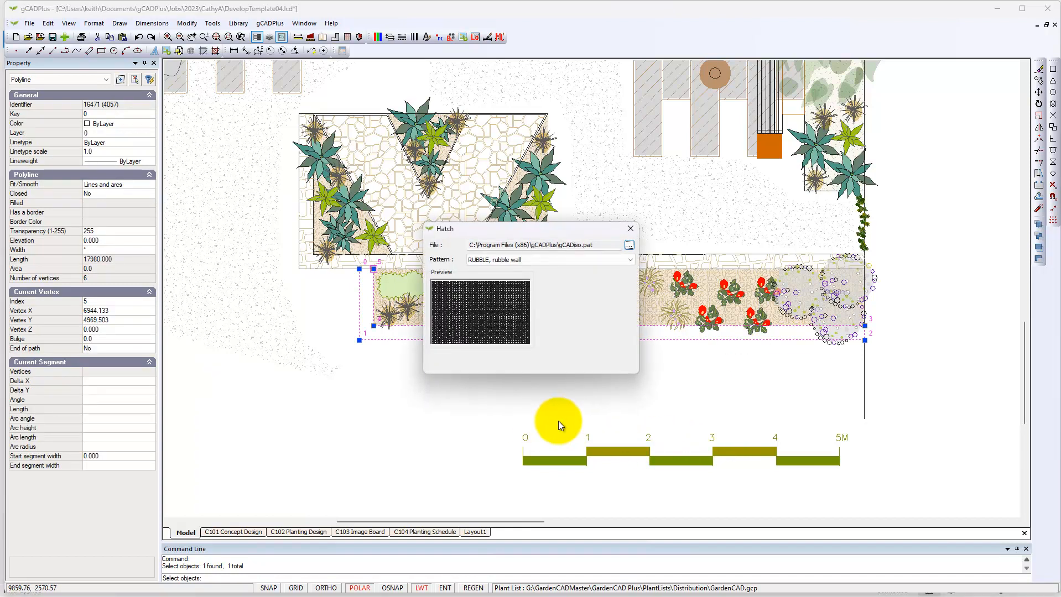
{"action": "left_click", "coordinate": [496, 362]}
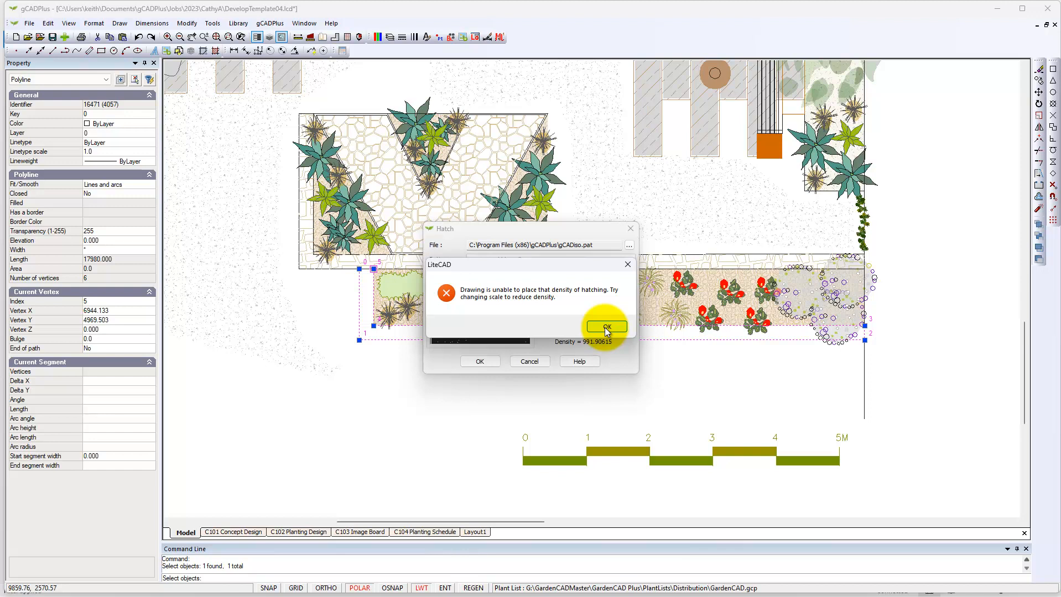
{"action": "left_click", "coordinate": [607, 326]}
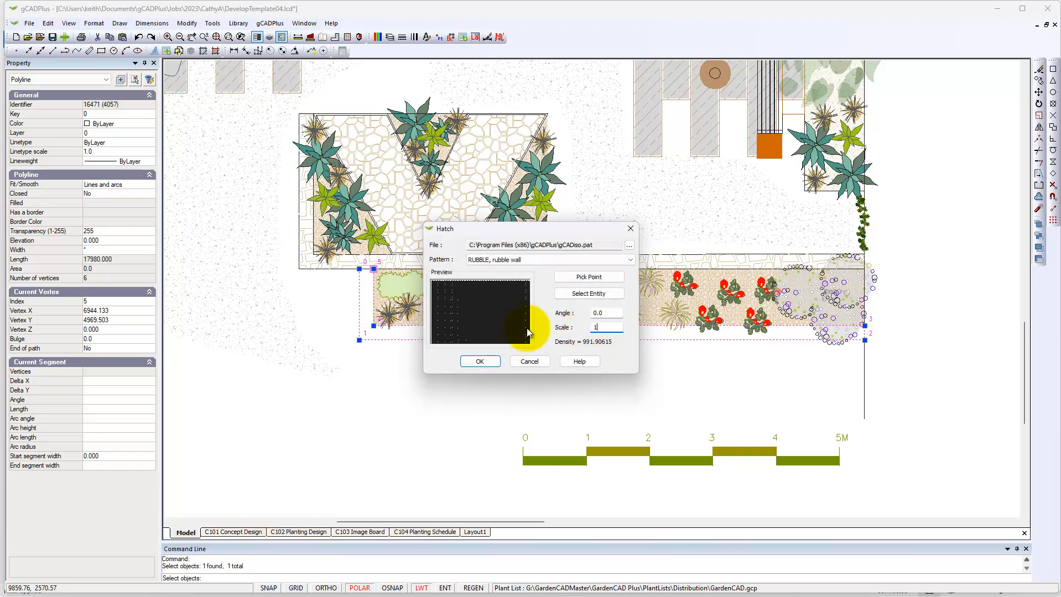
{"action": "left_click", "coordinate": [515, 360]}
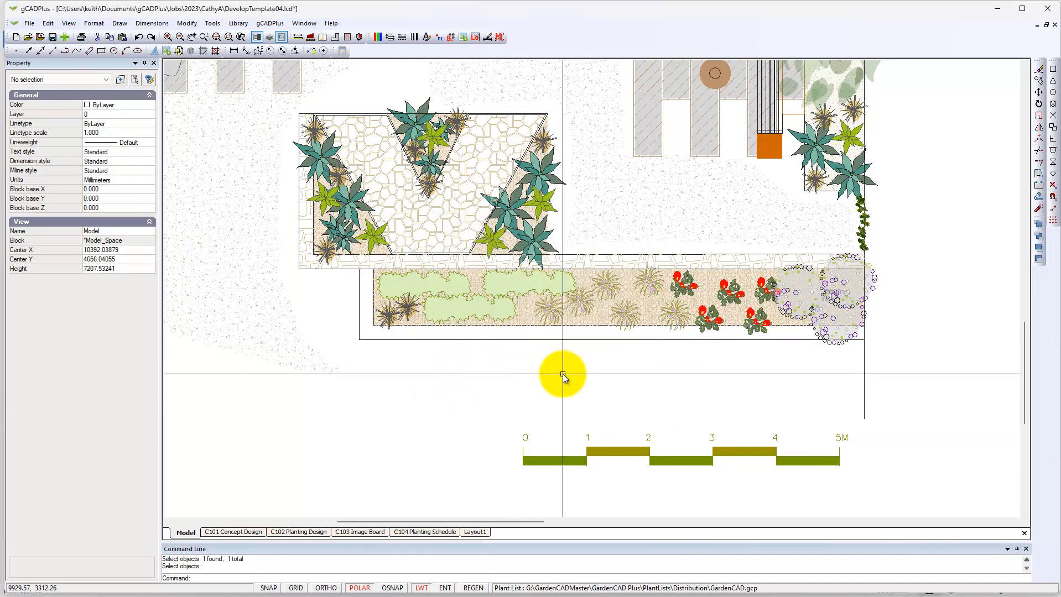
Change the polyline outlining the long planting bed's outer wall to closed
{"action": "left_click", "coordinate": [492, 340]}
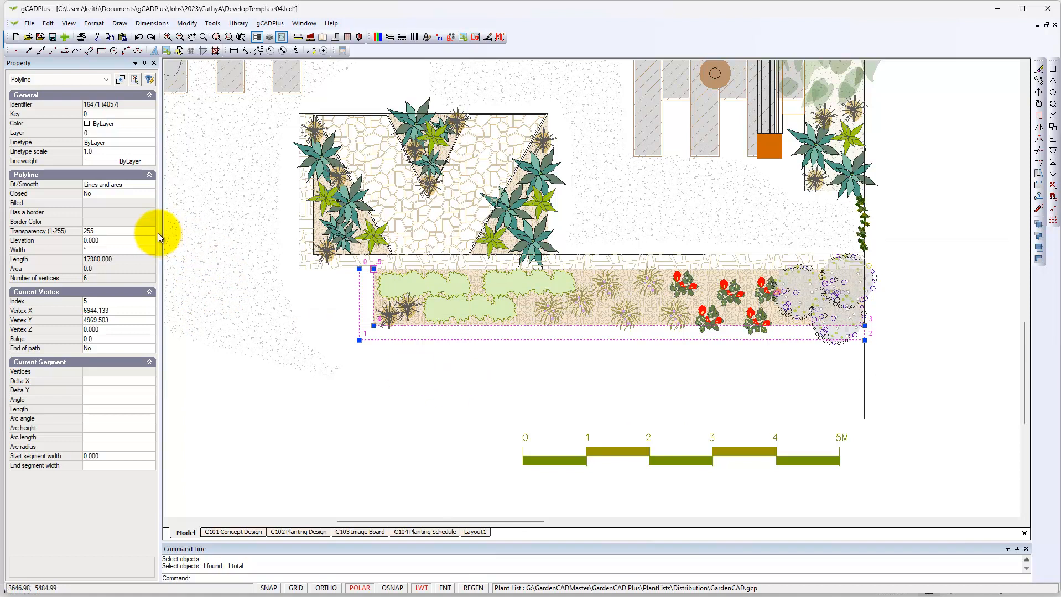
{"action": "left_click", "coordinate": [155, 193]}
{"action": "left_click", "coordinate": [154, 193]}
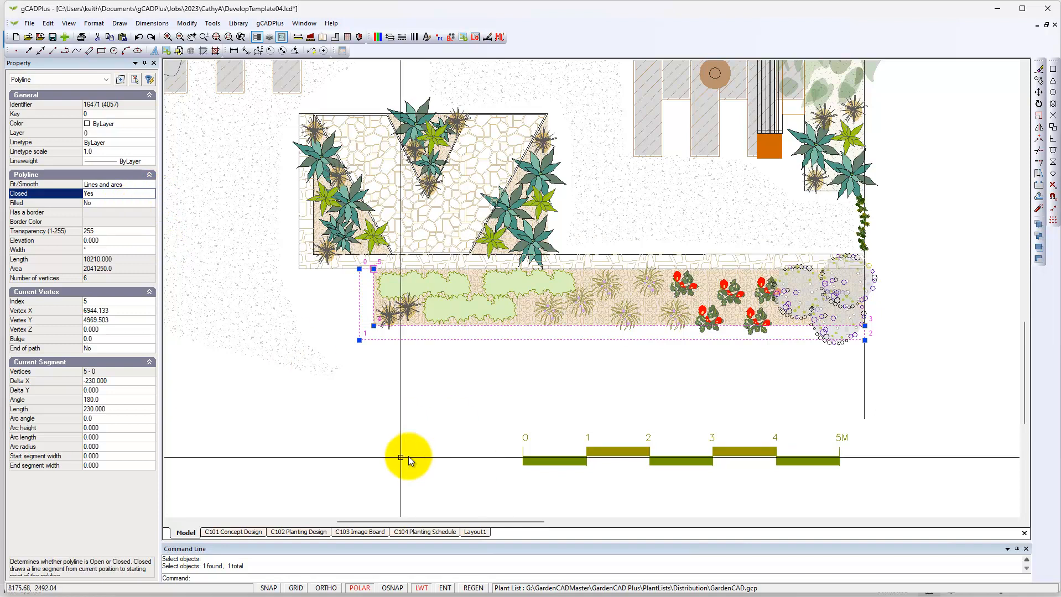
{"action": "key", "text": "Escape"}
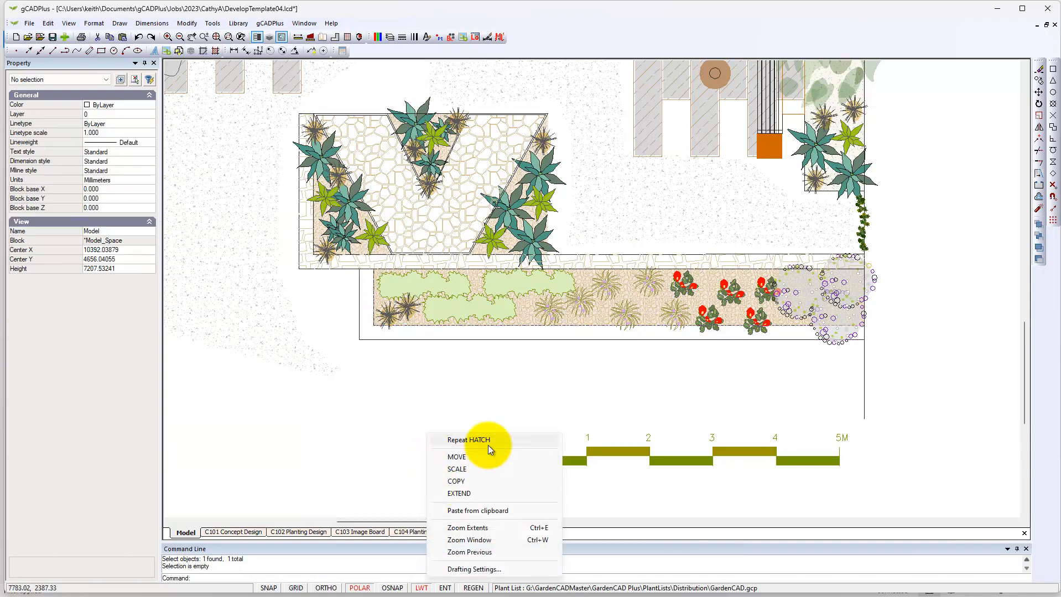
Hatch the closed wall outline around the long planting bed with the RUBBLE, rubble wall pattern at scale 1000
{"action": "left_click", "coordinate": [474, 440]}
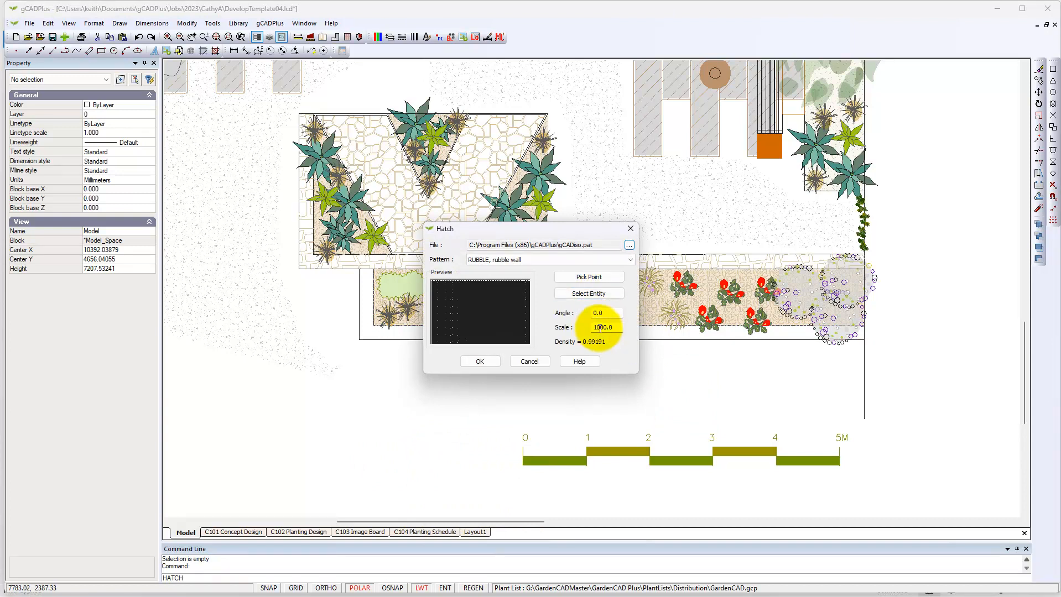
{"action": "left_click", "coordinate": [587, 296]}
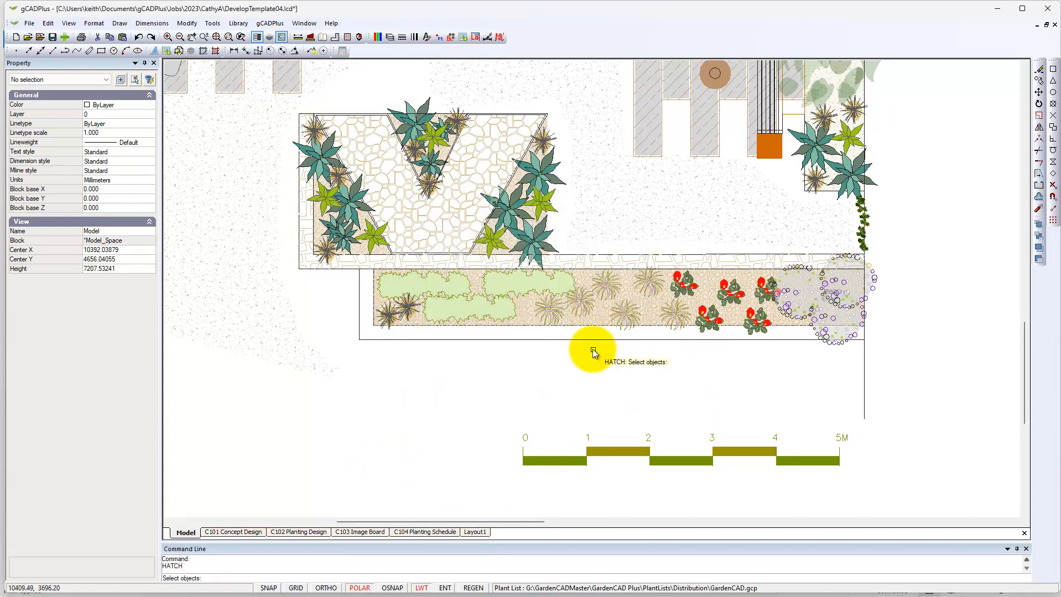
{"action": "left_click", "coordinate": [575, 329]}
{"action": "key", "text": "Return"}
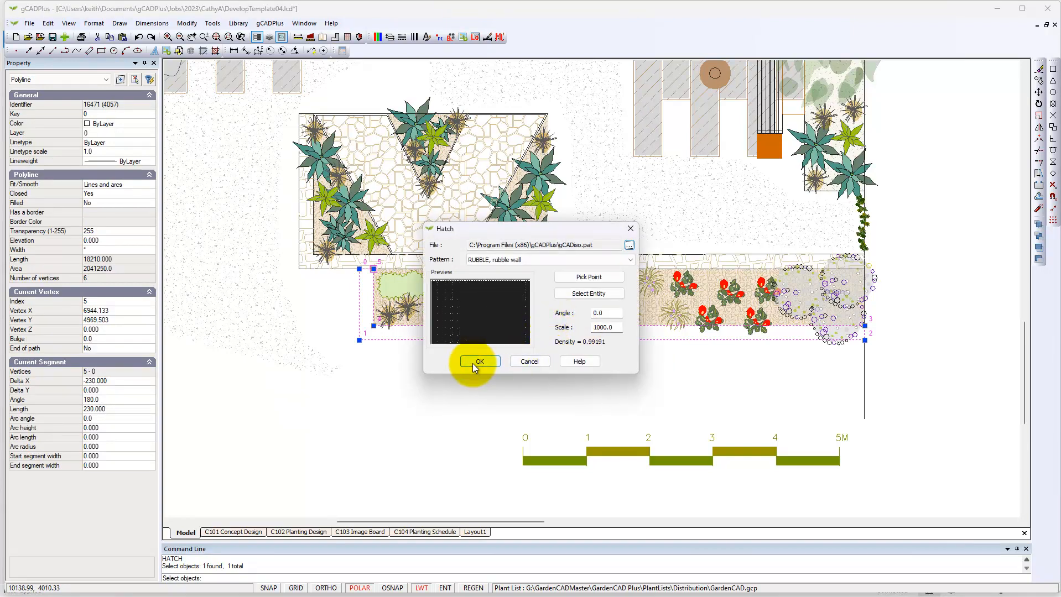
{"action": "left_click", "coordinate": [474, 363]}
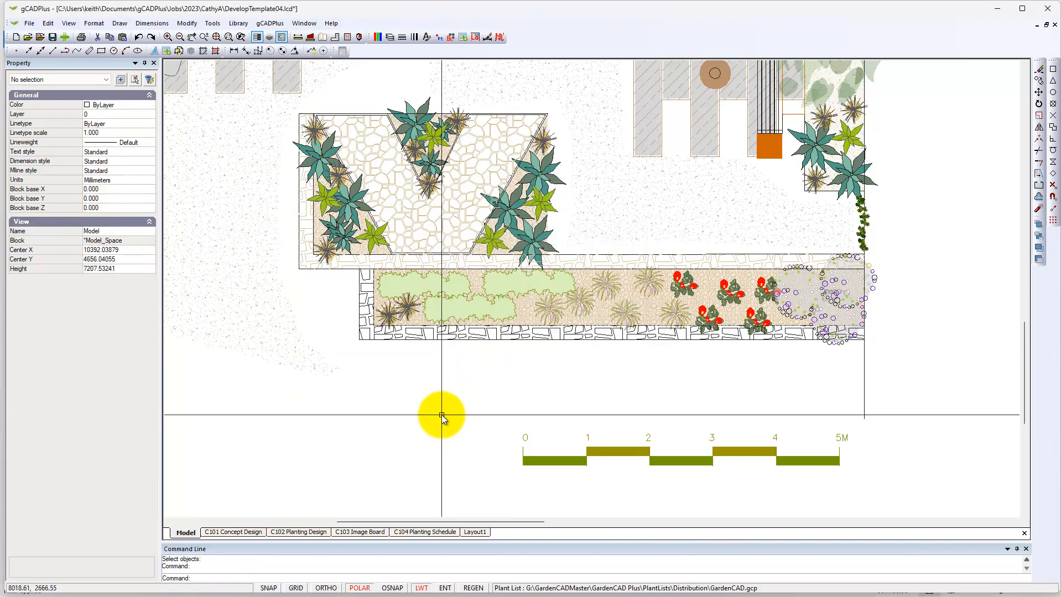
Match the new rubble hatch around the long planting bed to the properties of the existing wall hatch above it
{"action": "left_click", "coordinate": [186, 23]}
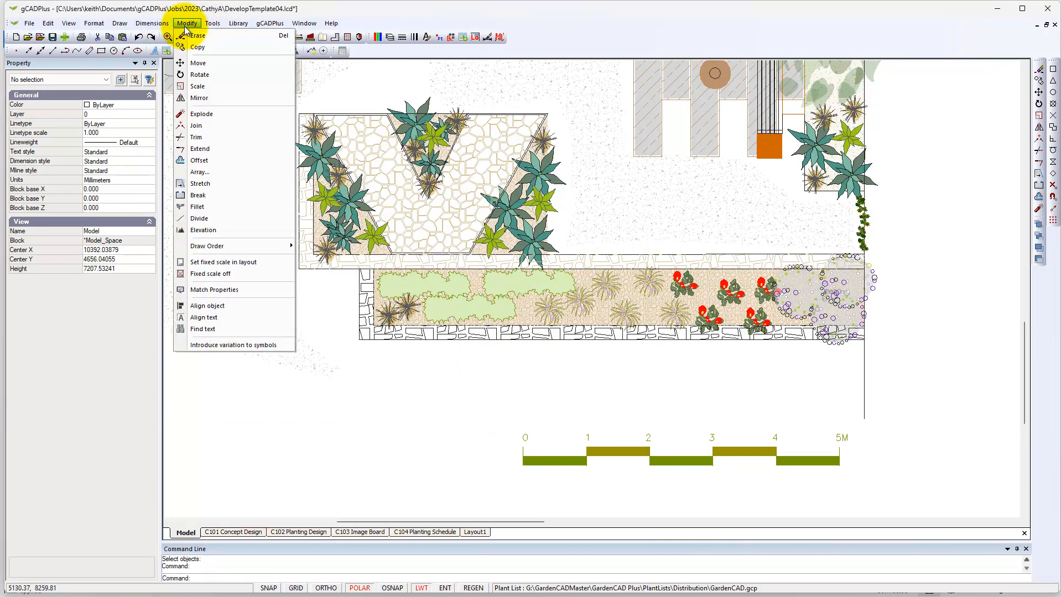
{"action": "left_click", "coordinate": [224, 289]}
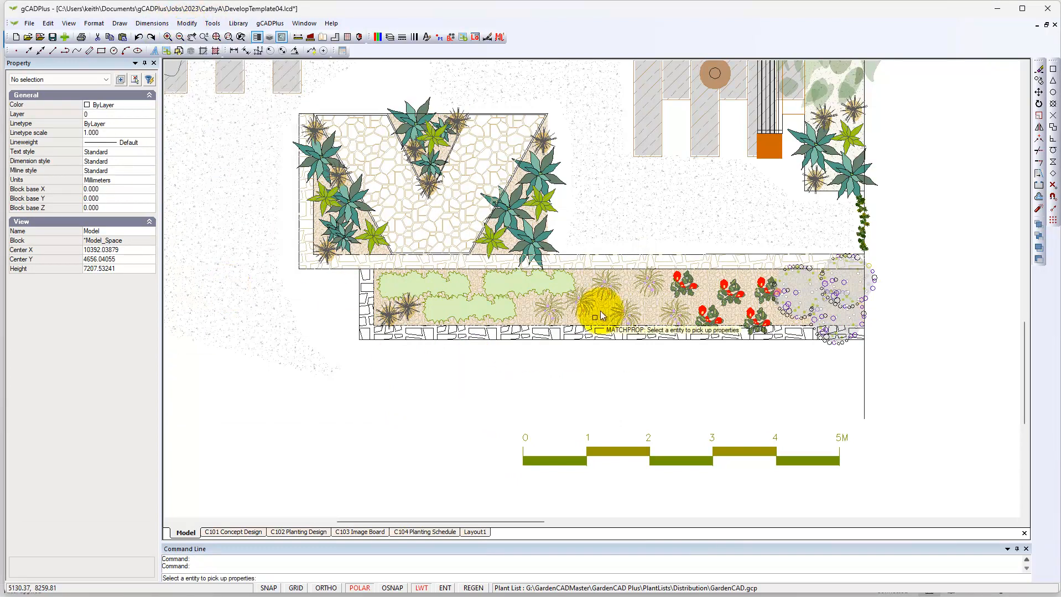
{"action": "left_click", "coordinate": [579, 268]}
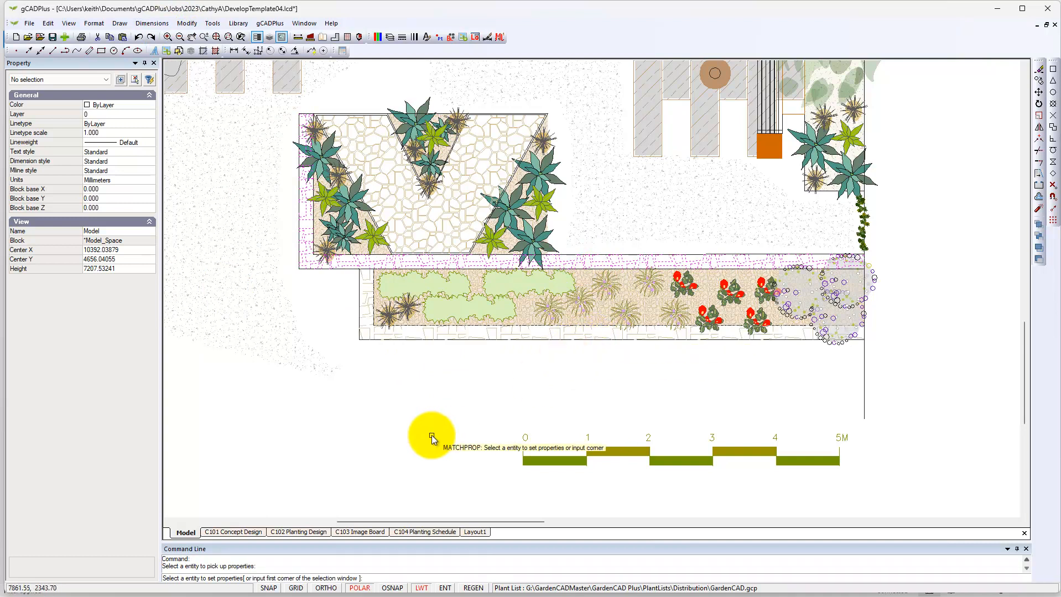
{"action": "key", "text": "Escape"}
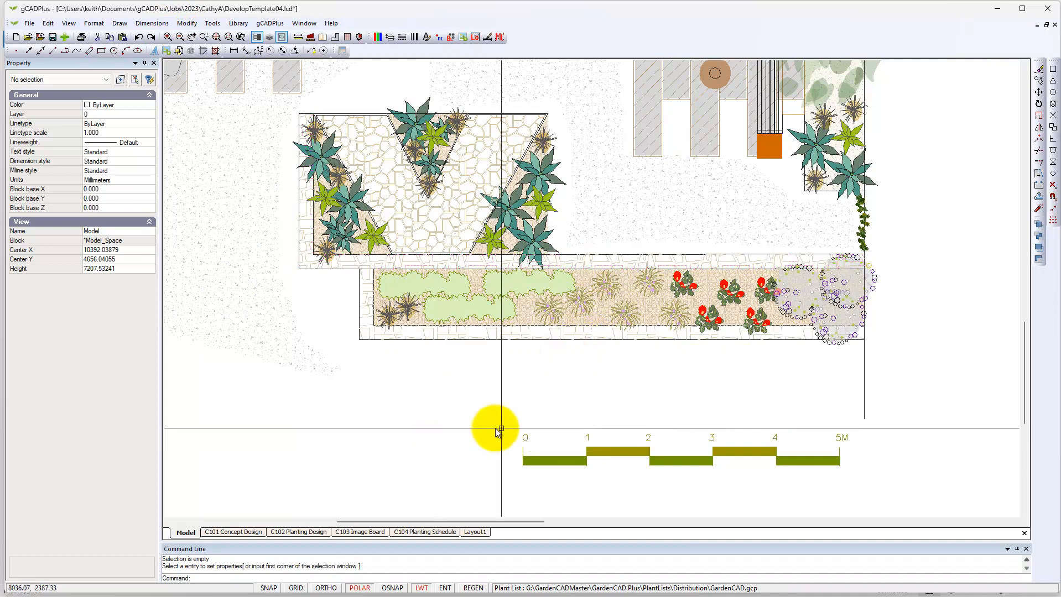
Add the Match Properties command to the Custom Toolbar
{"action": "scroll", "coordinate": [556, 324], "scroll_direction": "down", "scroll_amount": 3}
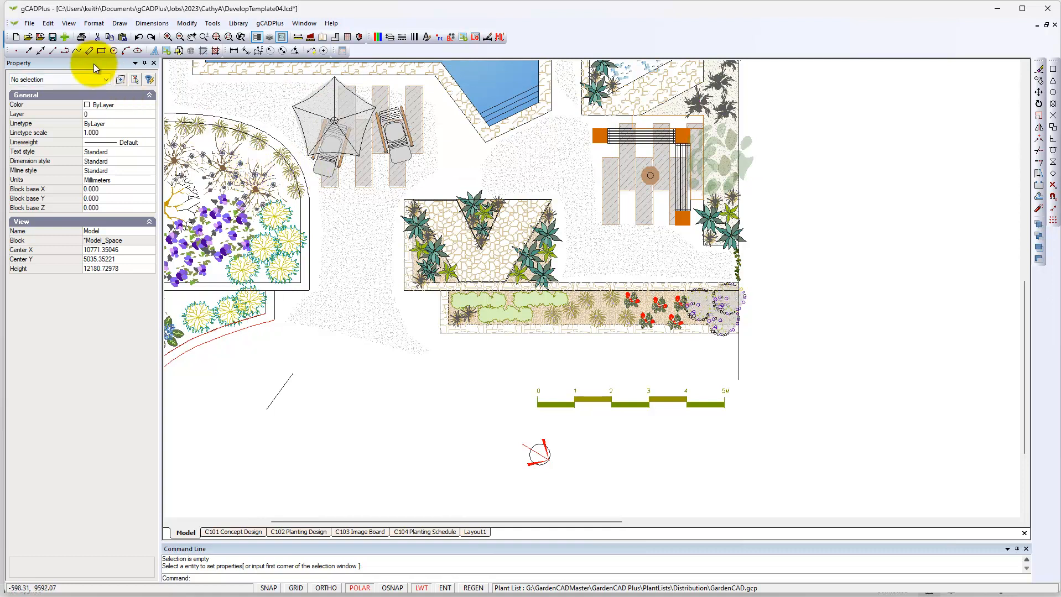
{"action": "left_click", "coordinate": [68, 24]}
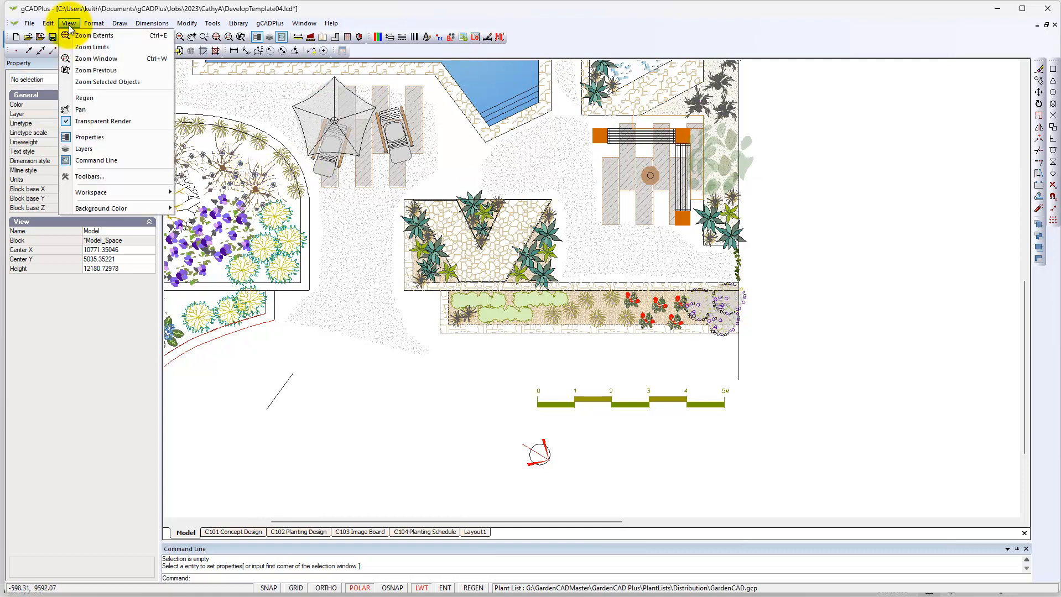
{"action": "mouse_move", "coordinate": [69, 23]}
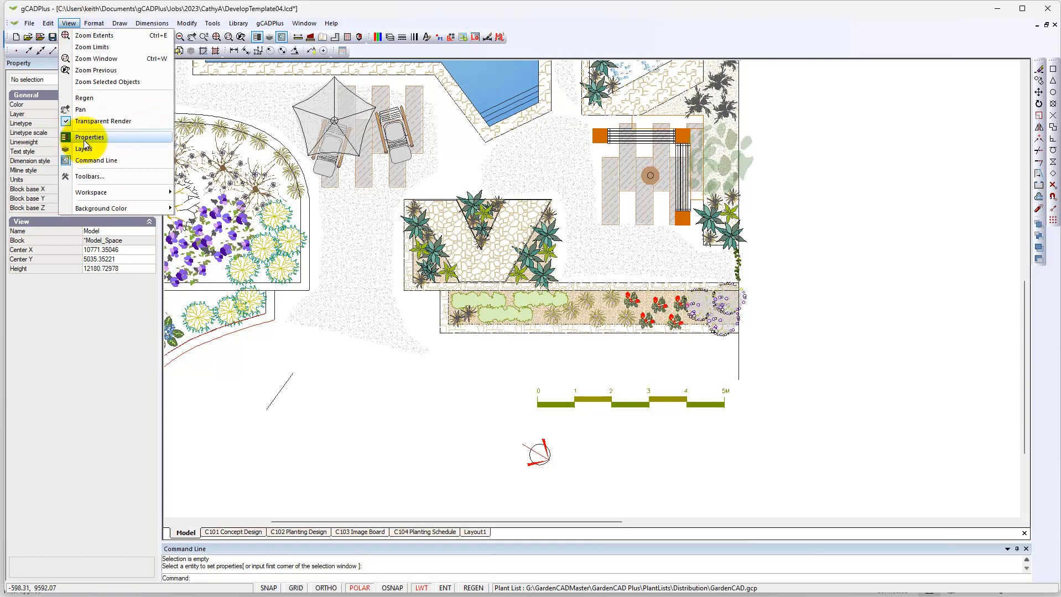
{"action": "left_click", "coordinate": [90, 177]}
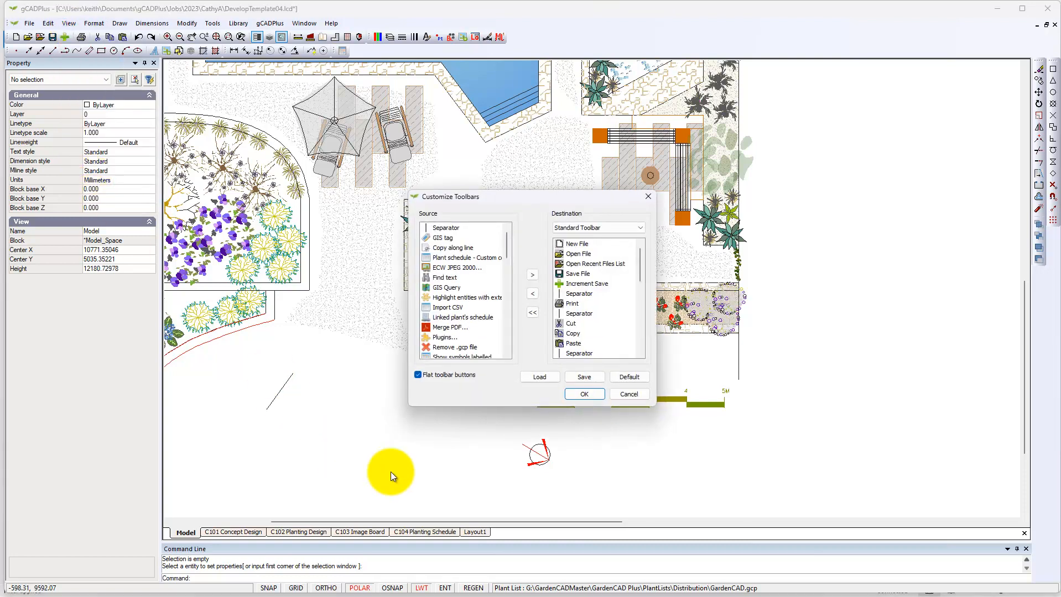
{"action": "left_click", "coordinate": [641, 230]}
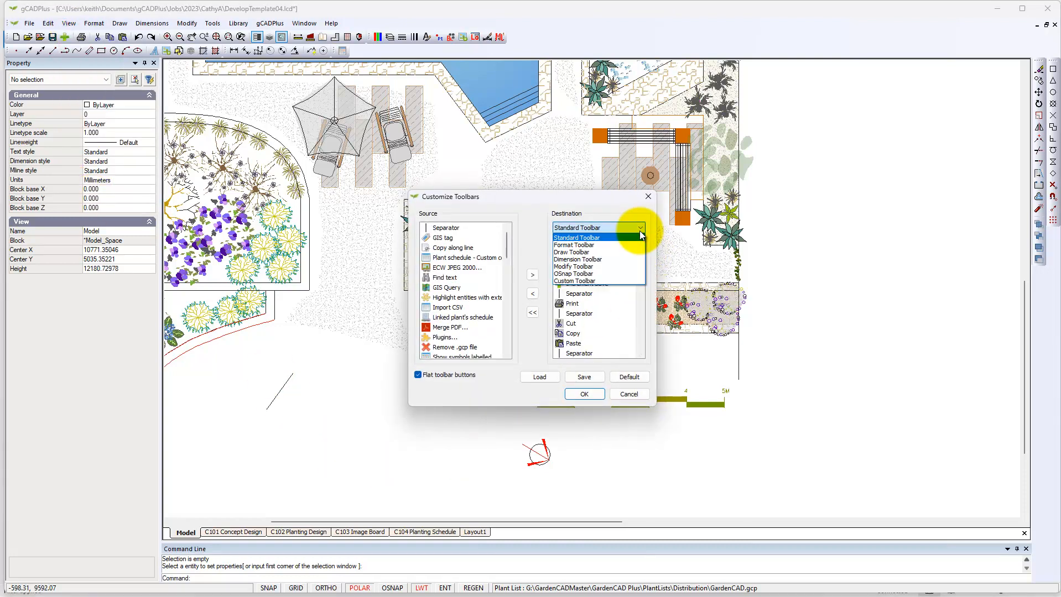
{"action": "left_click", "coordinate": [596, 281]}
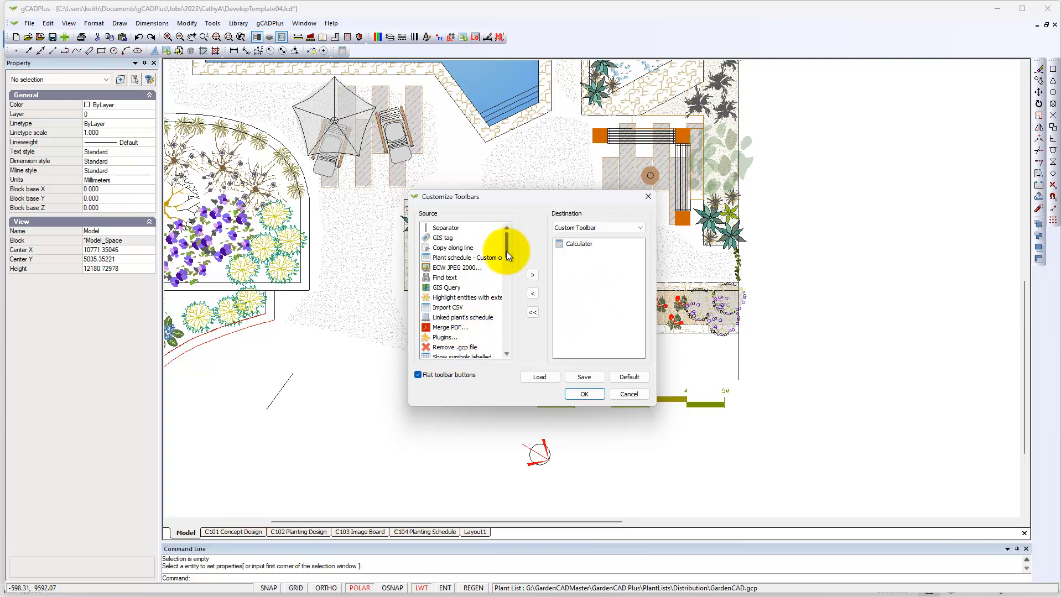
{"action": "left_click_drag", "start_coordinate": [508, 254], "coordinate": [518, 345]}
{"action": "left_click", "coordinate": [455, 317]}
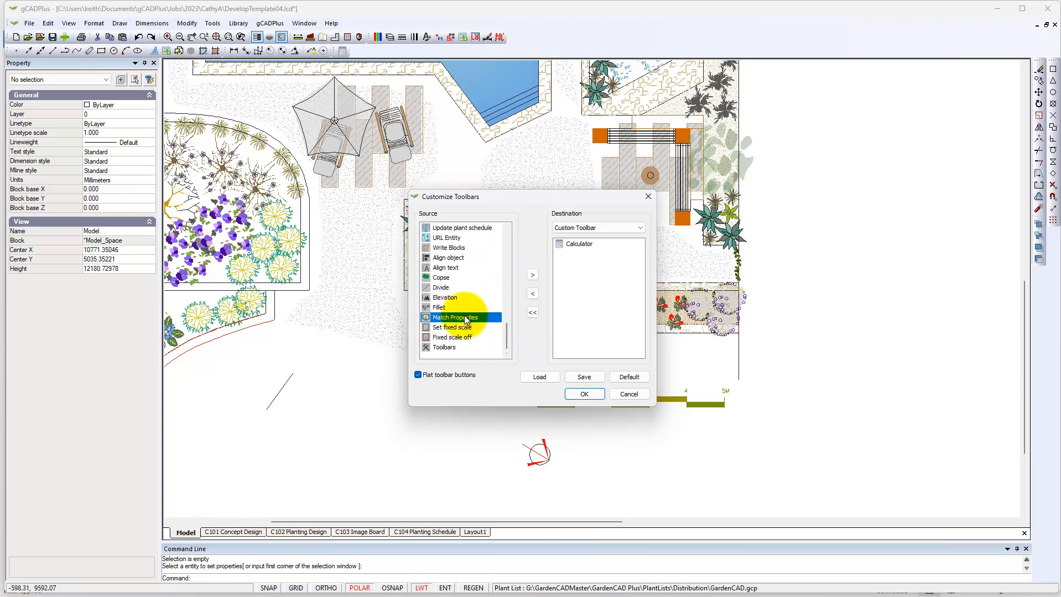
{"action": "left_click", "coordinate": [533, 275]}
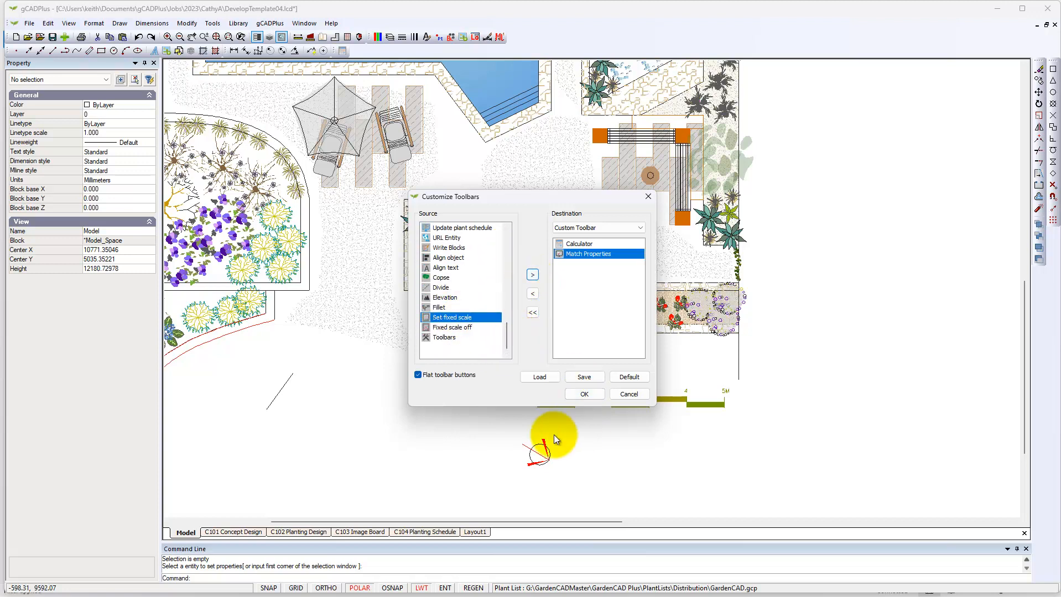
{"action": "left_click", "coordinate": [581, 395]}
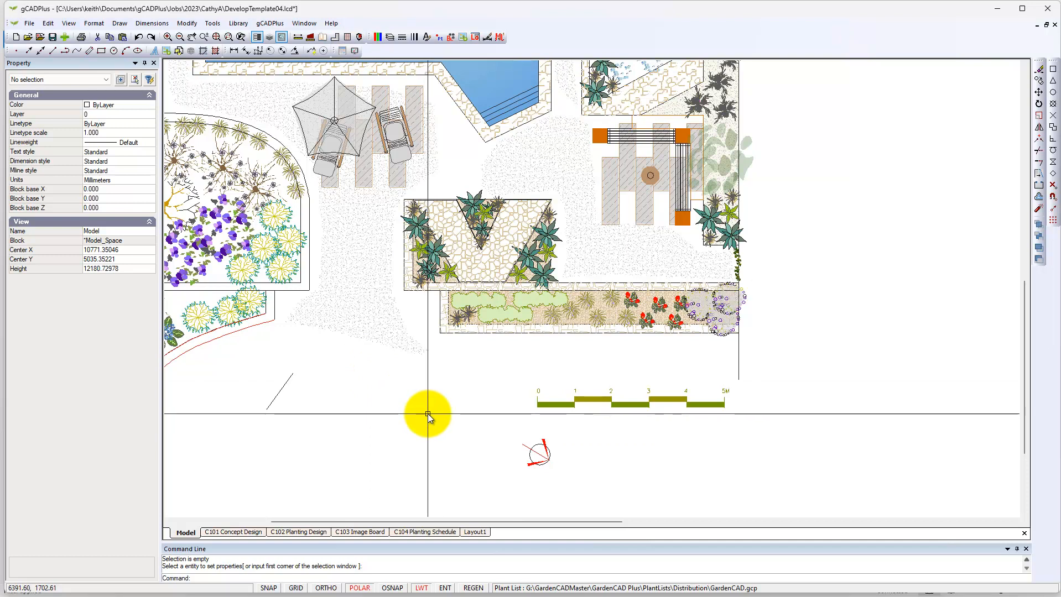
Inspect the properties of the wall hatch above the long planting bed
{"action": "scroll", "coordinate": [464, 336], "scroll_direction": "up", "scroll_amount": 2}
{"action": "scroll", "coordinate": [467, 343], "scroll_direction": "up", "scroll_amount": 2}
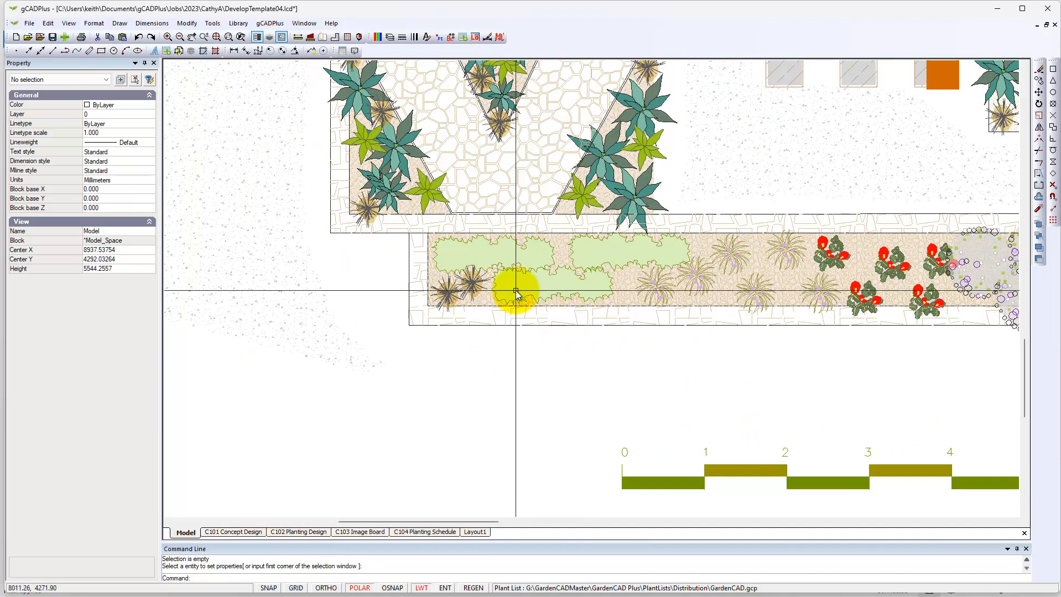
{"action": "left_click", "coordinate": [469, 225]}
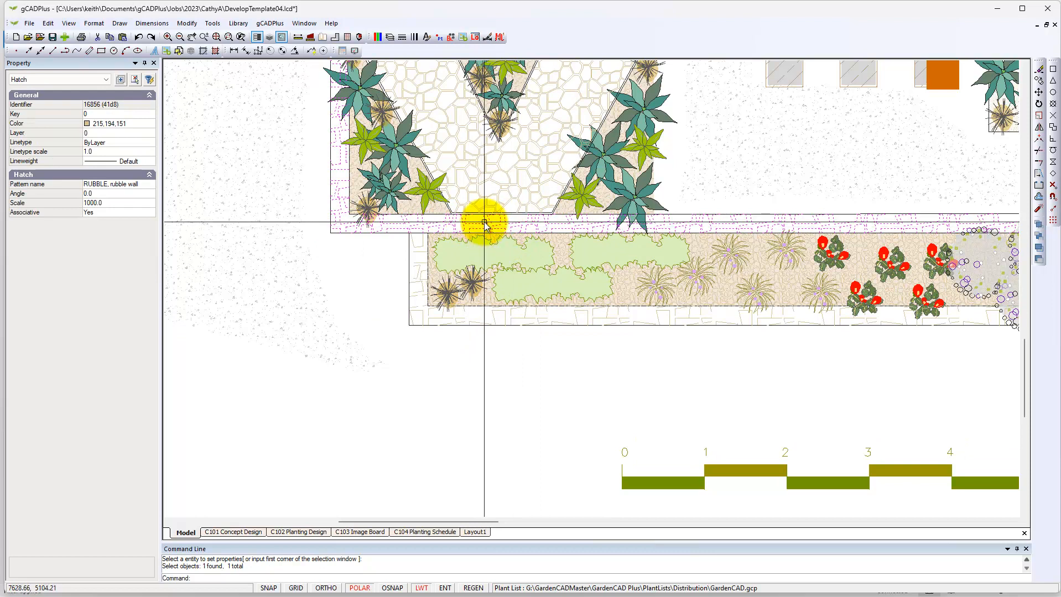
{"action": "key", "text": "Escape"}
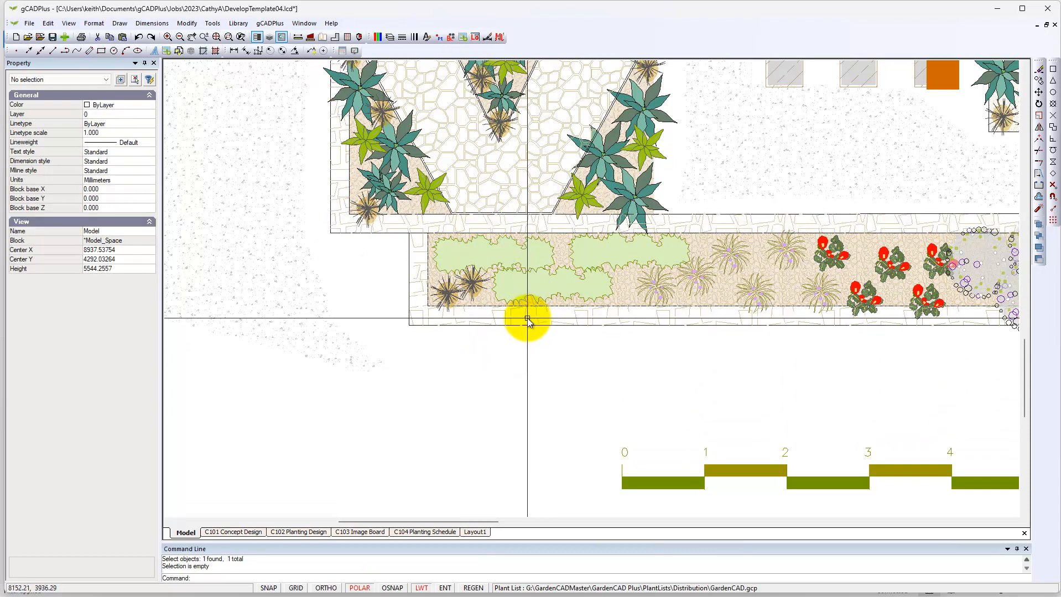
Delete the duplicate SITE-layer polyline running alongside the red inner curve of the curved planting bed's wall
{"action": "scroll", "coordinate": [539, 395], "scroll_direction": "down", "scroll_amount": 5}
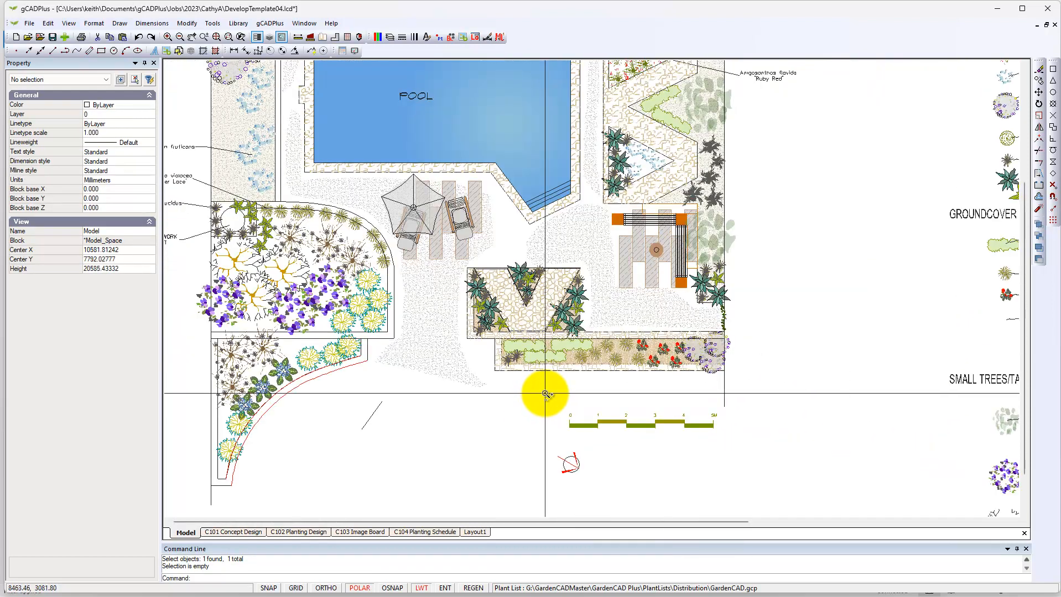
{"action": "scroll", "coordinate": [545, 394], "scroll_direction": "down", "scroll_amount": 1}
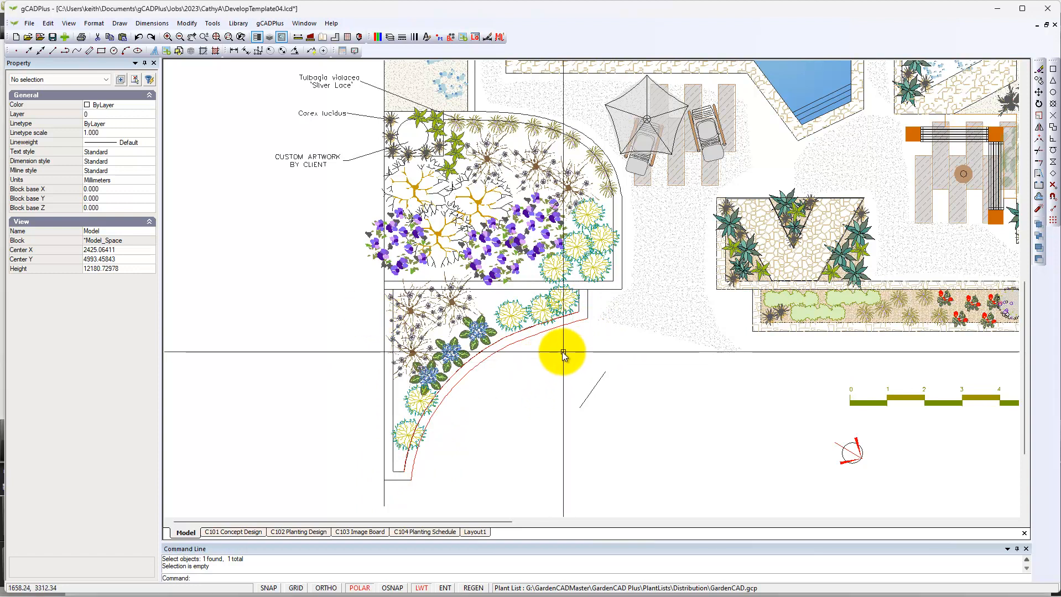
{"action": "scroll", "coordinate": [553, 347], "scroll_direction": "up", "scroll_amount": 2}
{"action": "scroll", "coordinate": [553, 347], "scroll_direction": "up", "scroll_amount": 1}
{"action": "scroll", "coordinate": [553, 346], "scroll_direction": "up", "scroll_amount": 1}
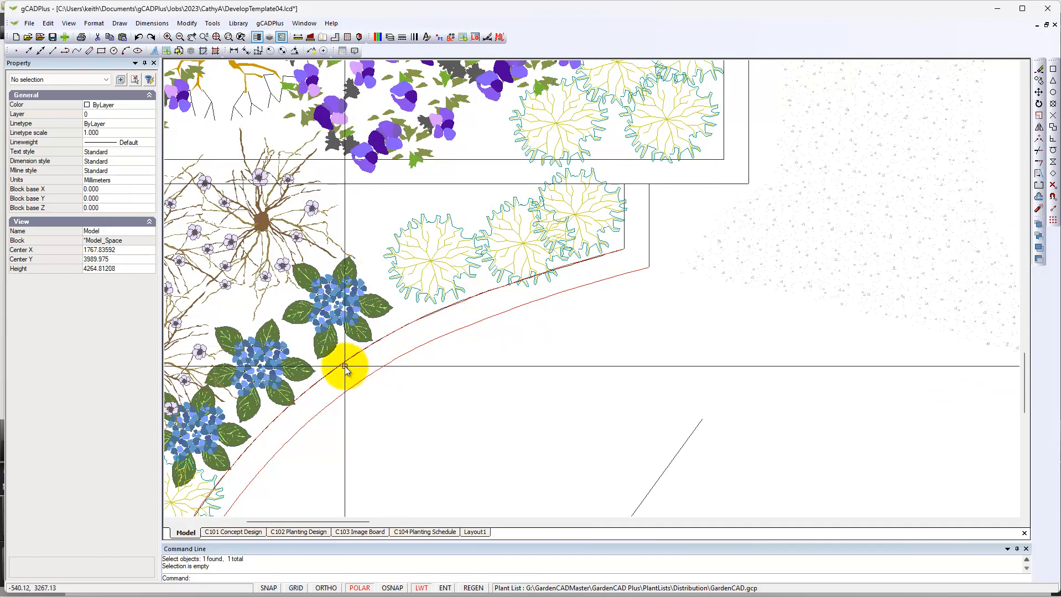
{"action": "scroll", "coordinate": [348, 366], "scroll_direction": "up", "scroll_amount": 1}
{"action": "scroll", "coordinate": [353, 367], "scroll_direction": "up", "scroll_amount": 1}
{"action": "middle_click_drag", "start_coordinate": [353, 367], "coordinate": [445, 322]}
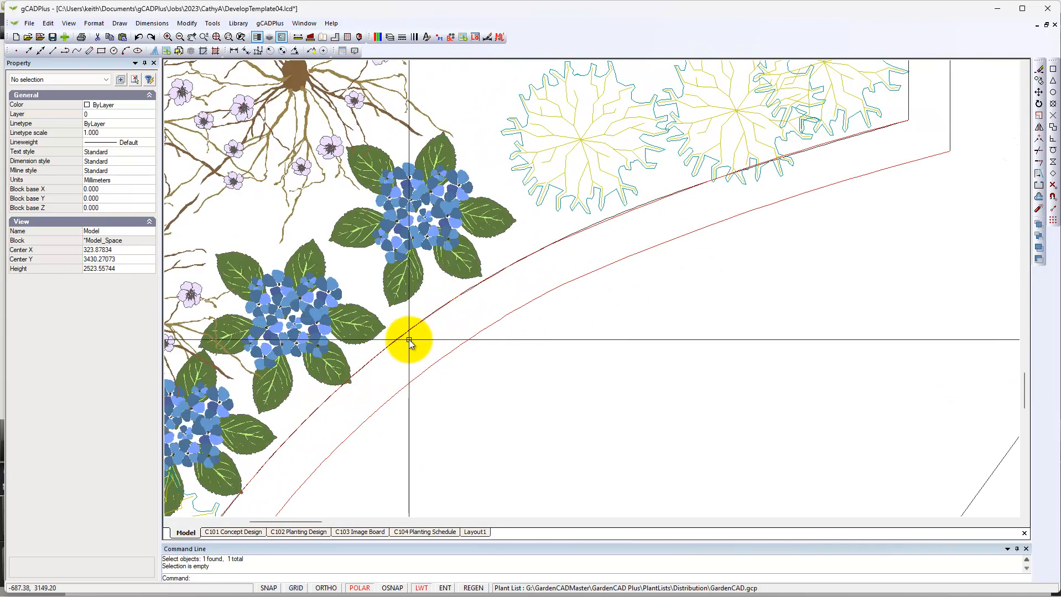
{"action": "scroll", "coordinate": [429, 335], "scroll_direction": "up", "scroll_amount": 5}
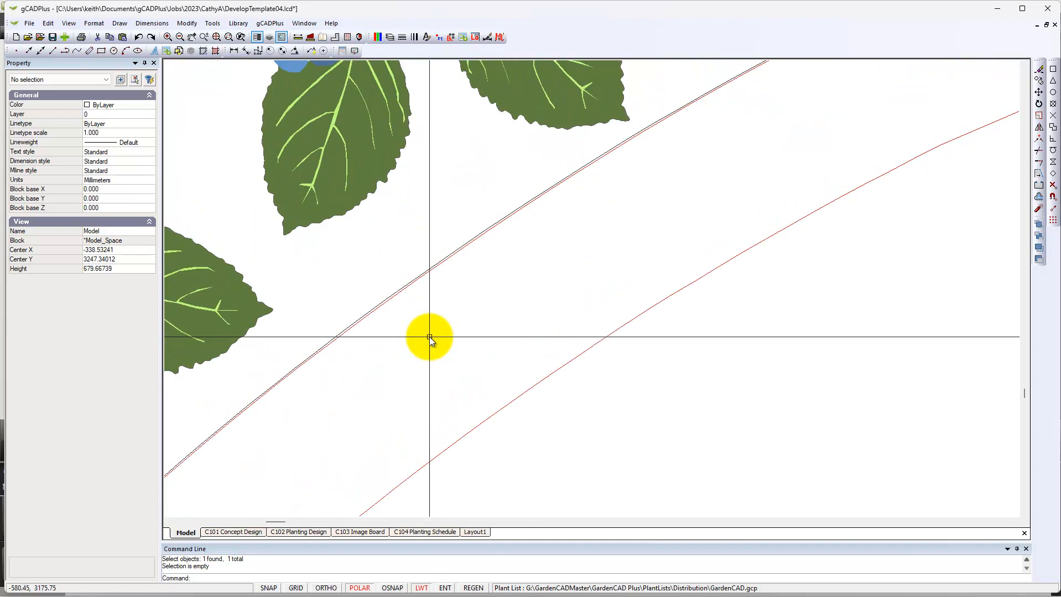
{"action": "scroll", "coordinate": [430, 336], "scroll_direction": "up", "scroll_amount": 2}
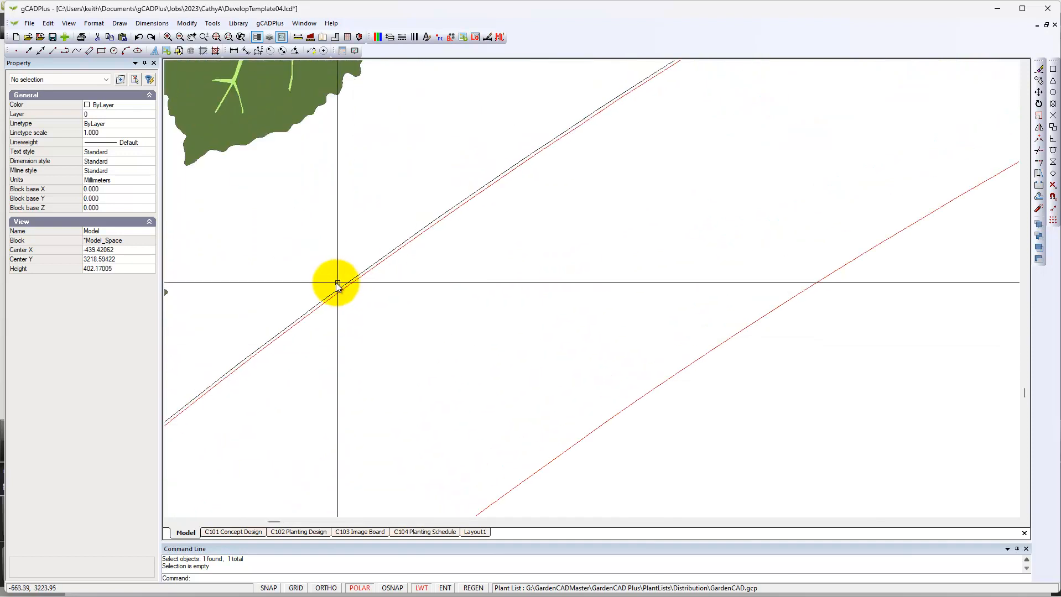
{"action": "left_click", "coordinate": [319, 303]}
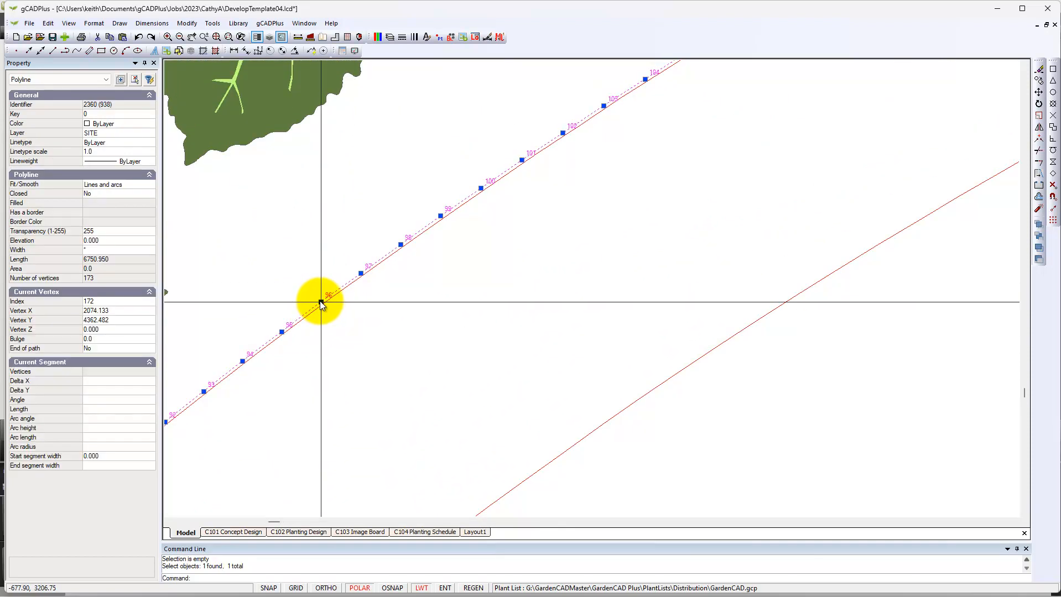
{"action": "scroll", "coordinate": [544, 308], "scroll_direction": "down", "scroll_amount": 3}
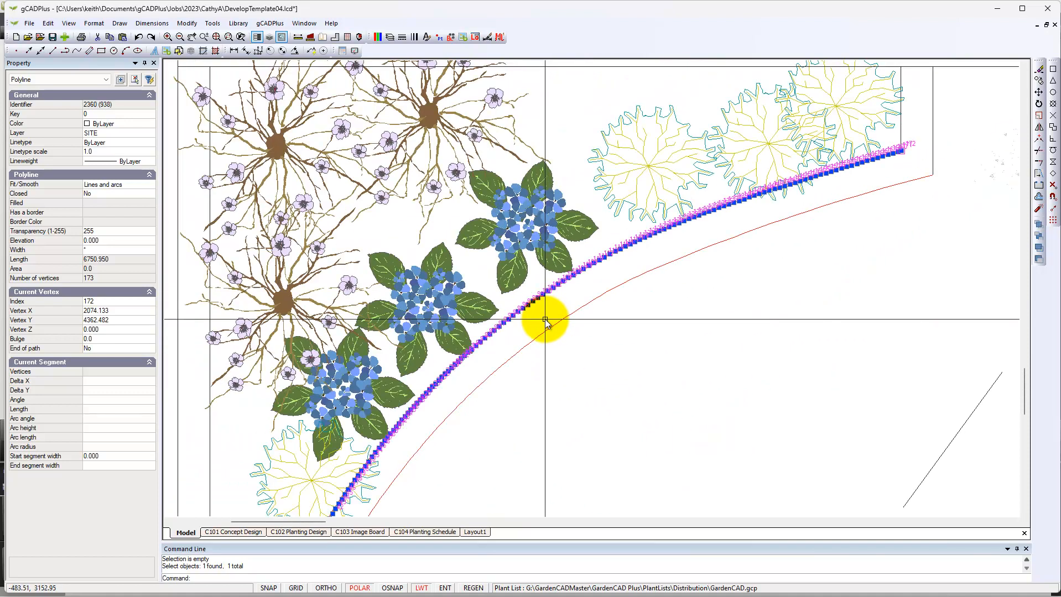
{"action": "scroll", "coordinate": [554, 360], "scroll_direction": "down", "scroll_amount": 1}
{"action": "middle_click_drag", "start_coordinate": [579, 439], "coordinate": [599, 308]}
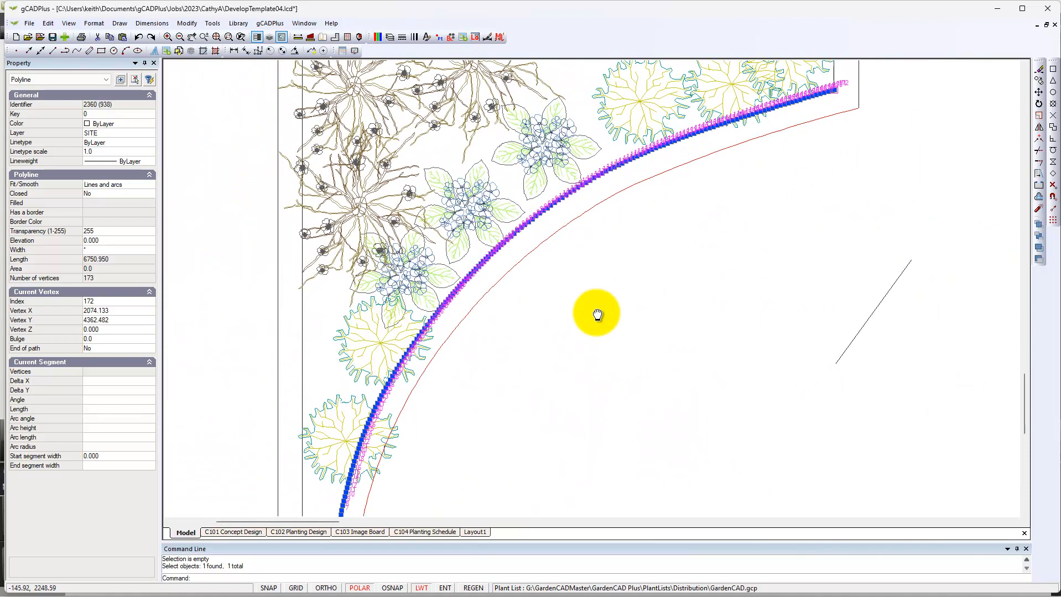
{"action": "scroll", "coordinate": [574, 333], "scroll_direction": "down", "scroll_amount": 1}
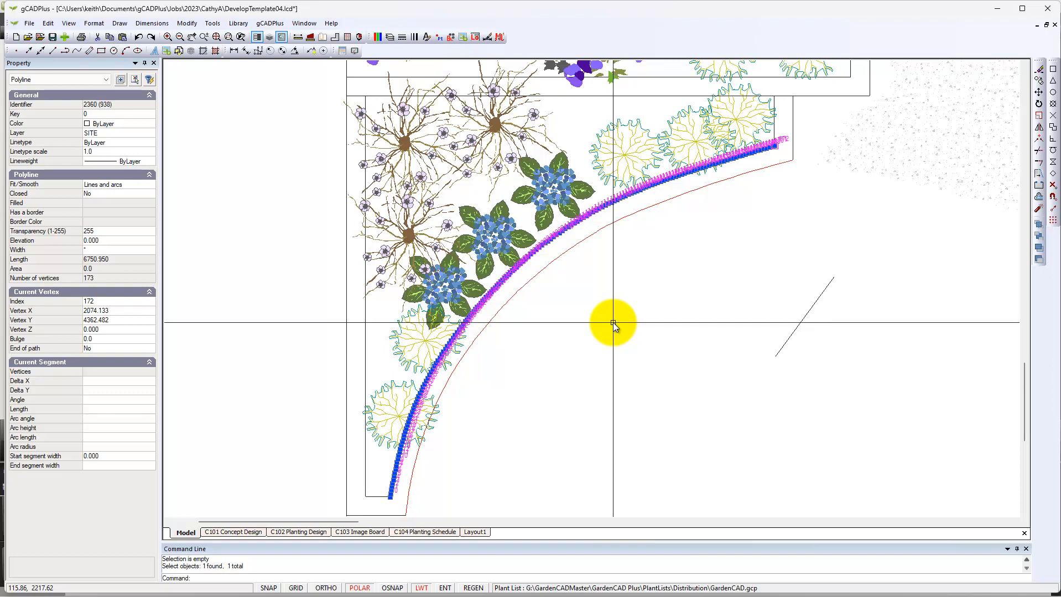
{"action": "key", "text": "Escape"}
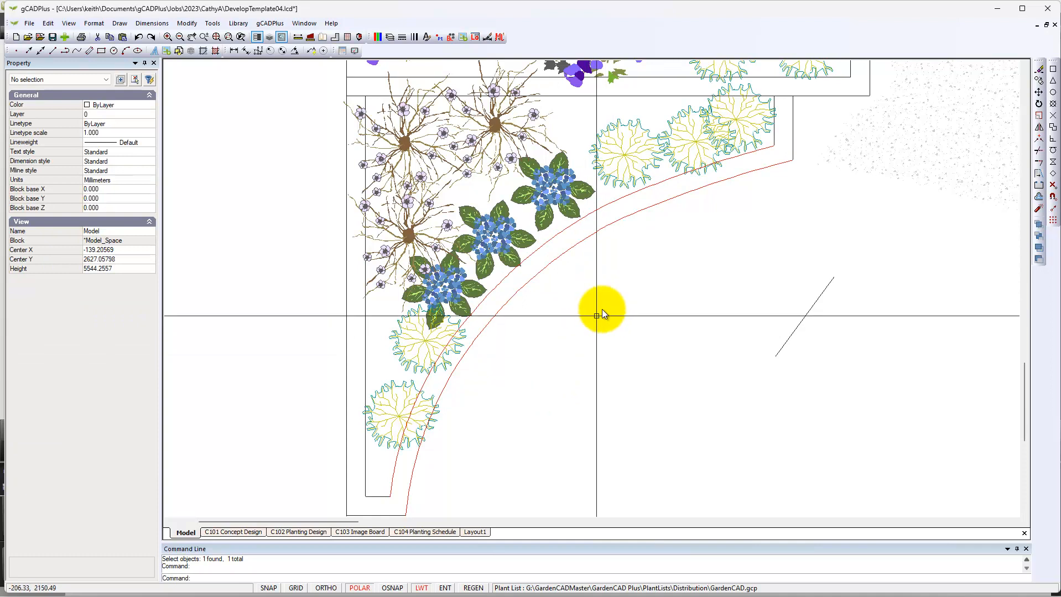
Check the separate polylines that form the outer curve and both short end segments of the curved bed's wall
{"action": "left_click", "coordinate": [529, 286]}
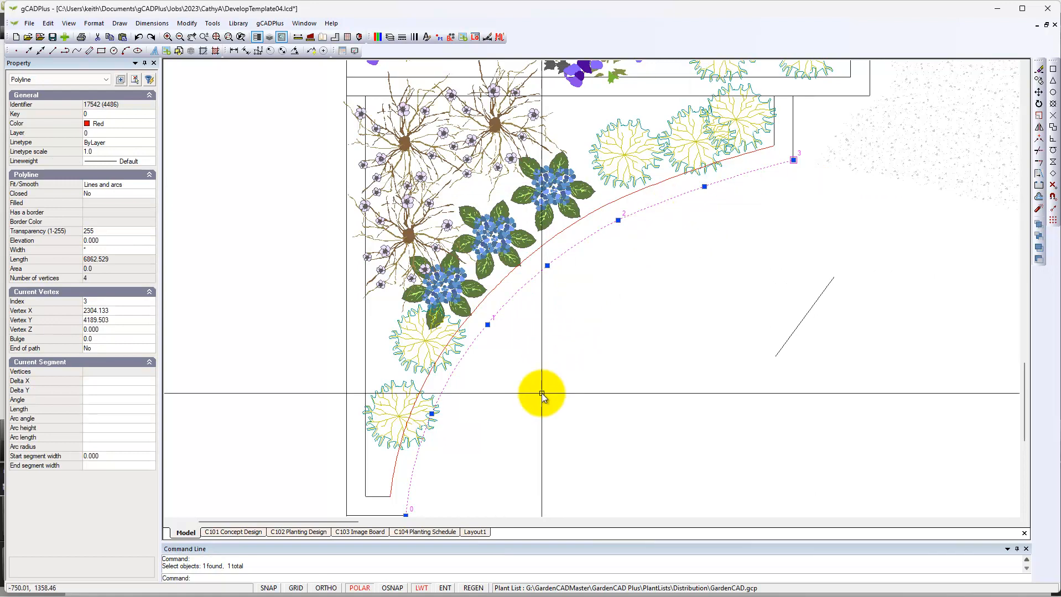
{"action": "middle_click_drag", "start_coordinate": [603, 326], "coordinate": [588, 272]}
{"action": "scroll", "coordinate": [576, 290], "scroll_direction": "down", "scroll_amount": 1}
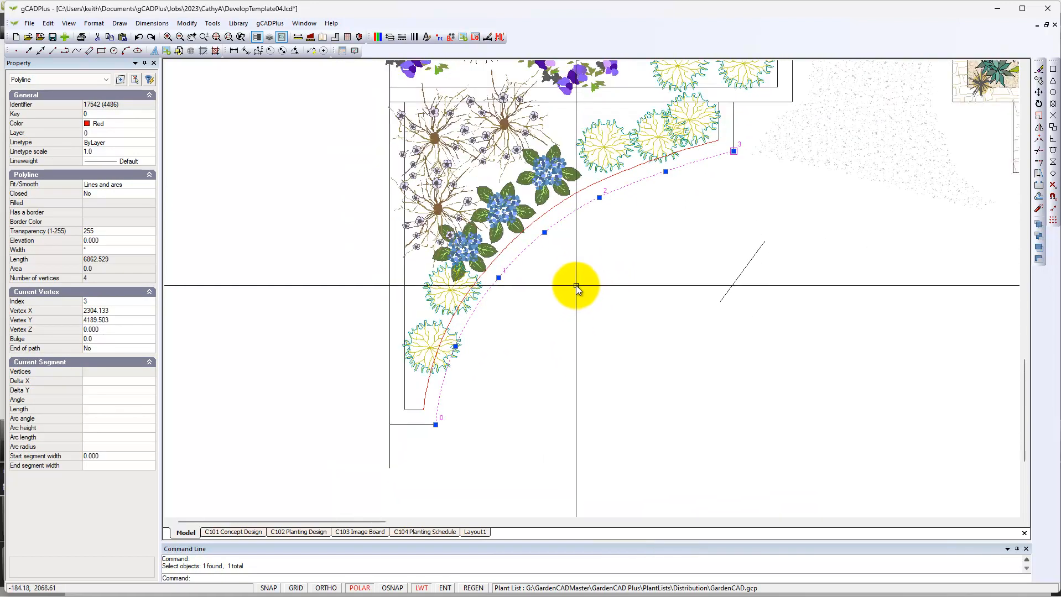
{"action": "left_click", "coordinate": [734, 128]}
{"action": "left_click", "coordinate": [423, 424]}
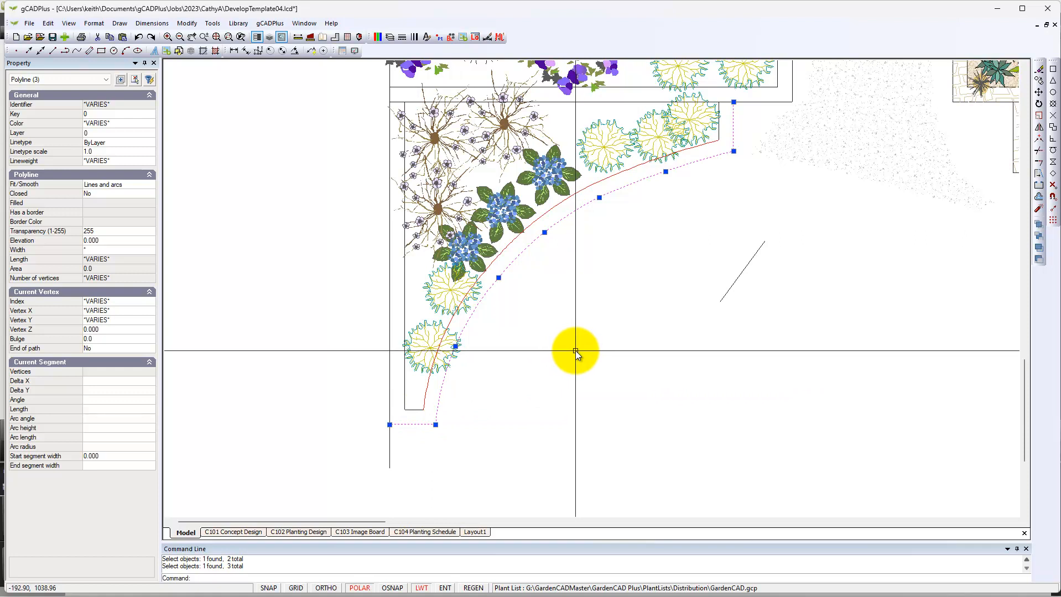
{"action": "key", "text": "Escape"}
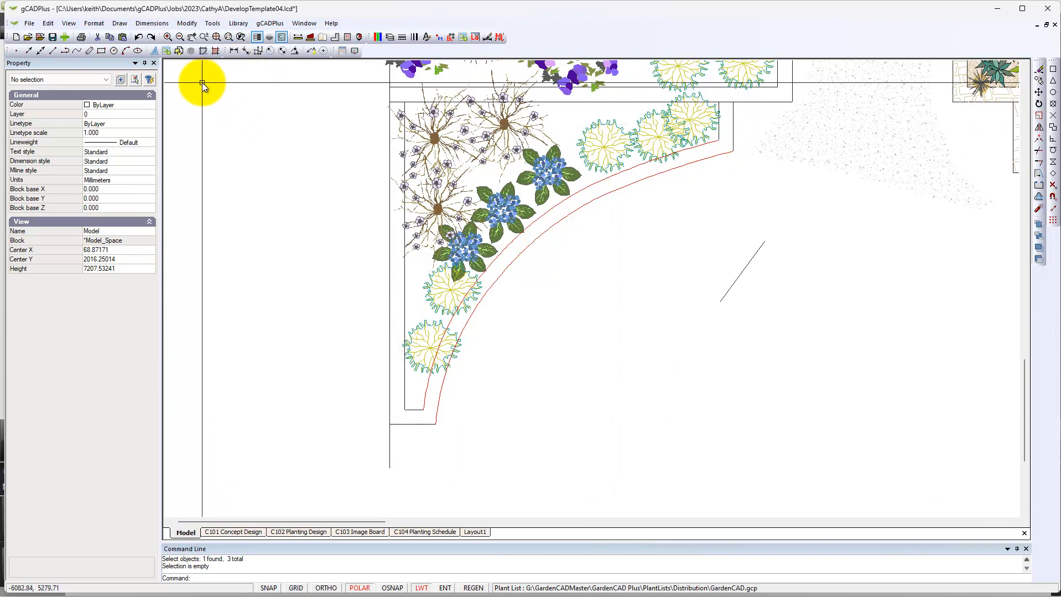
Hatch the curved planting bed's wall with the RUBBLE pattern at angle 0 and scale 1000 by picking a point inside it
{"action": "left_click", "coordinate": [117, 28]}
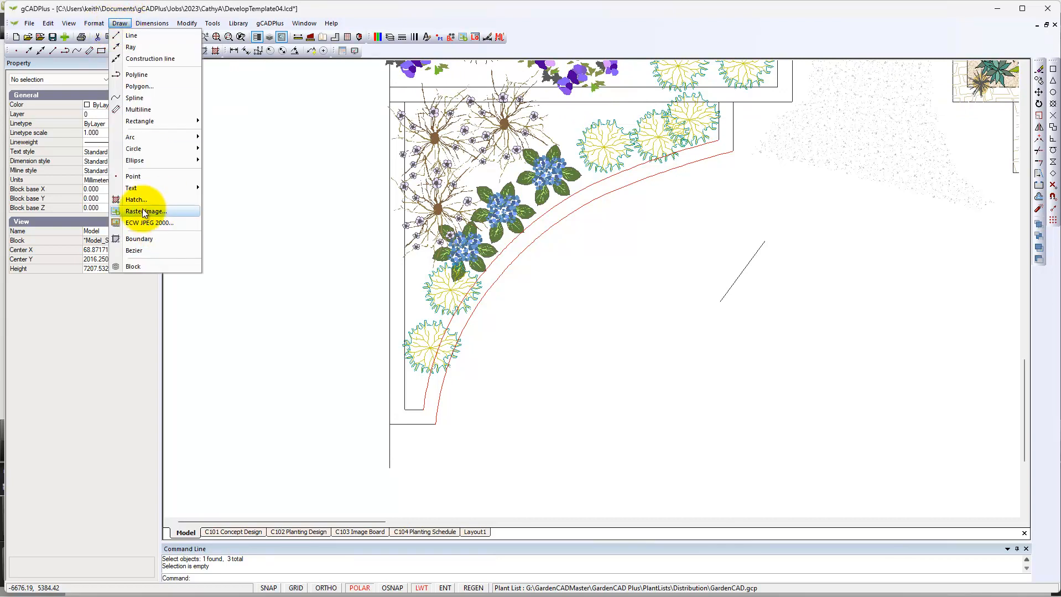
{"action": "left_click", "coordinate": [142, 199]}
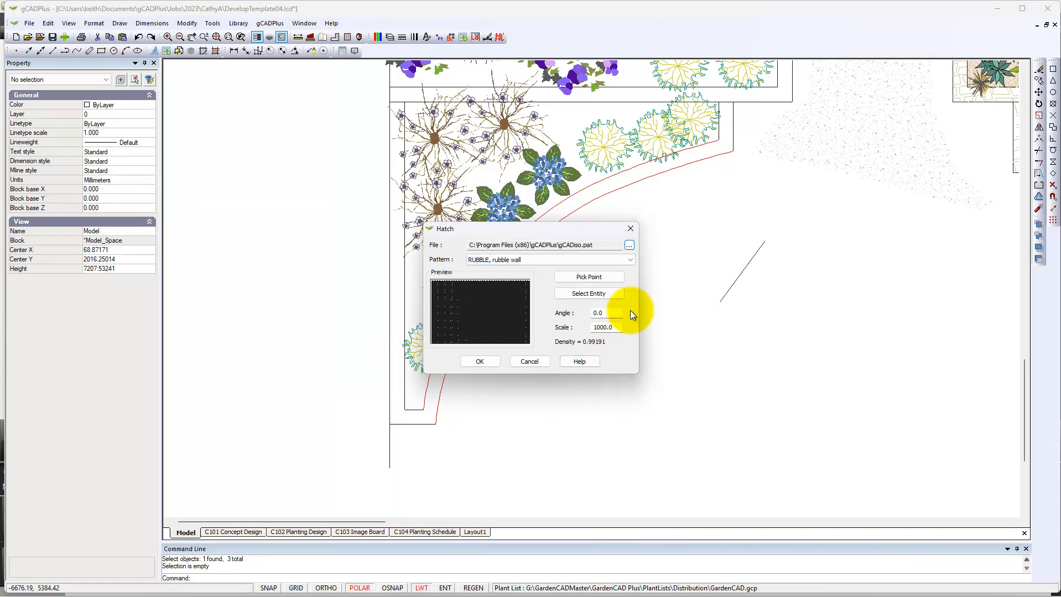
{"action": "left_click", "coordinate": [598, 280]}
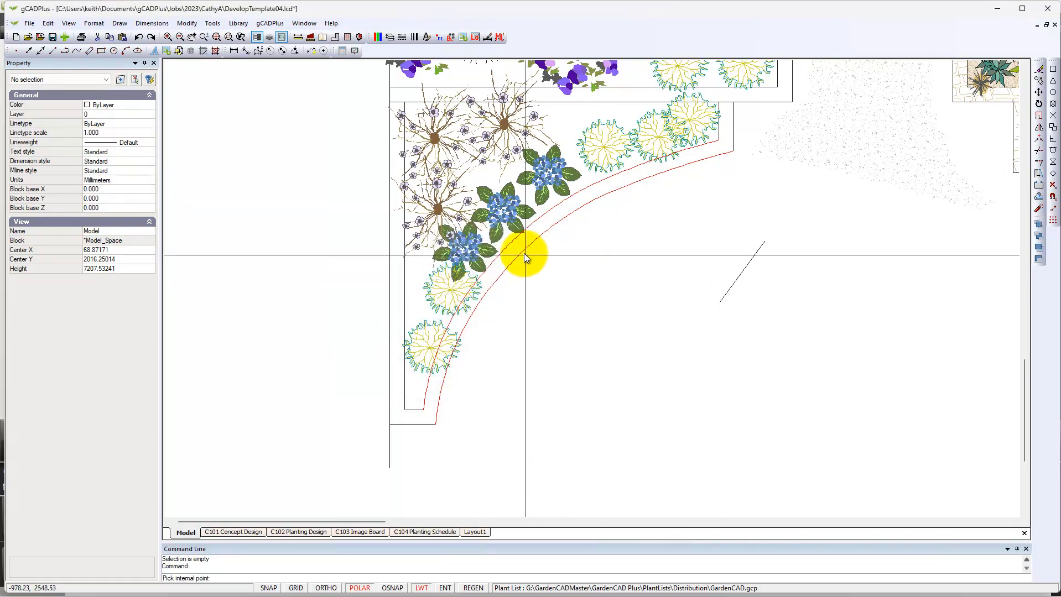
{"action": "left_click", "coordinate": [516, 251]}
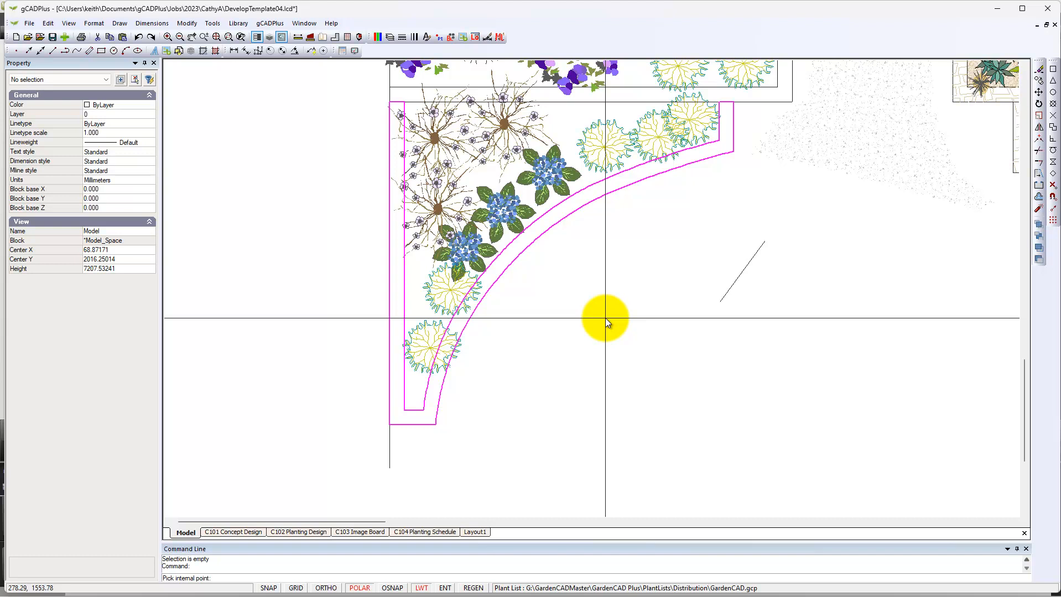
{"action": "right_click", "coordinate": [606, 318]}
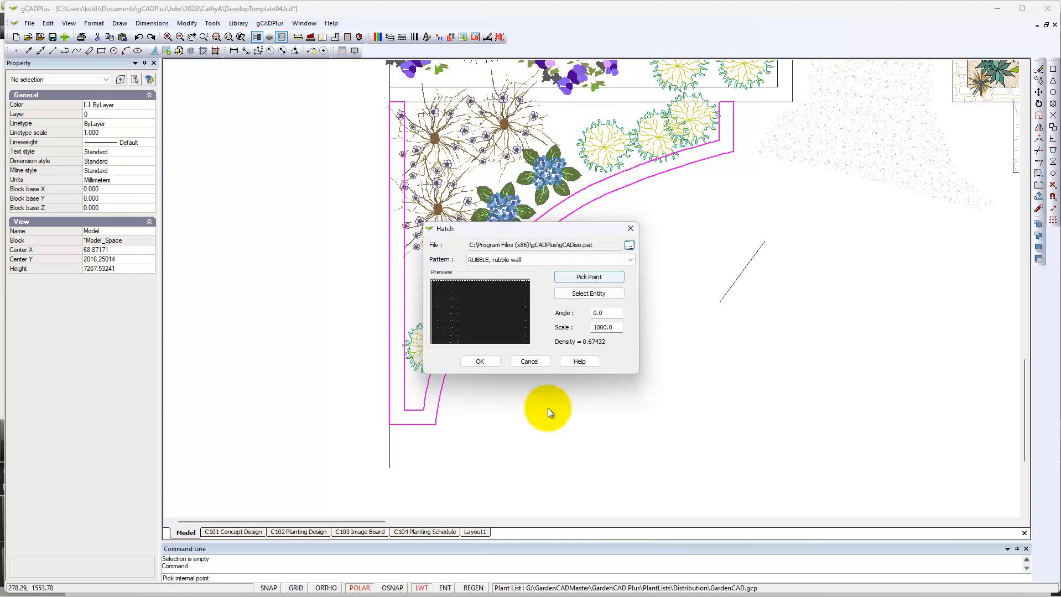
{"action": "left_click", "coordinate": [479, 362]}
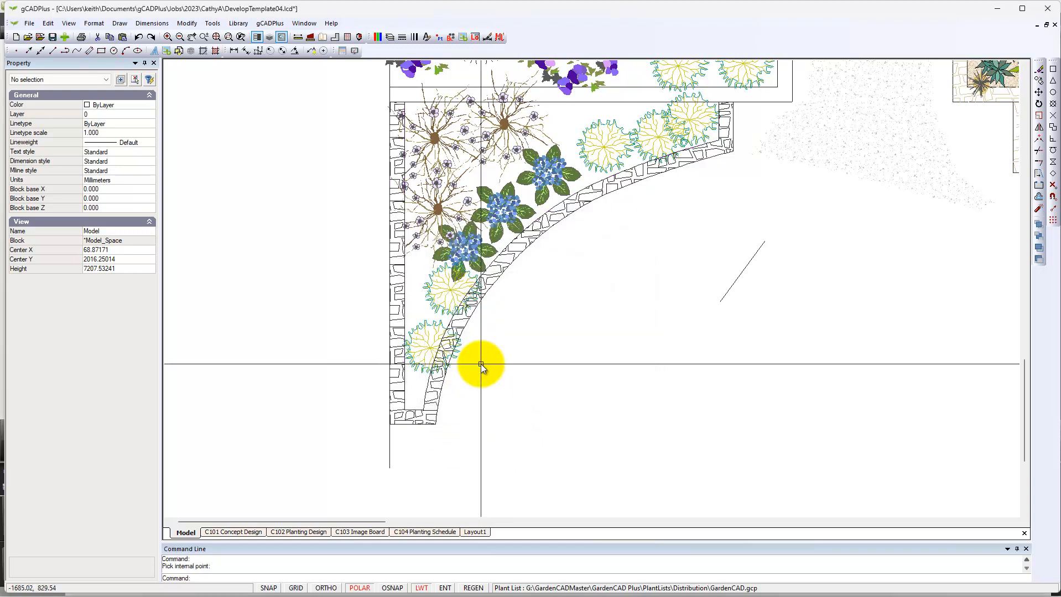
Check the properties of the loose diagonal line in the open area beside the curved planting bed
{"action": "scroll", "coordinate": [623, 374], "scroll_direction": "down", "scroll_amount": 3}
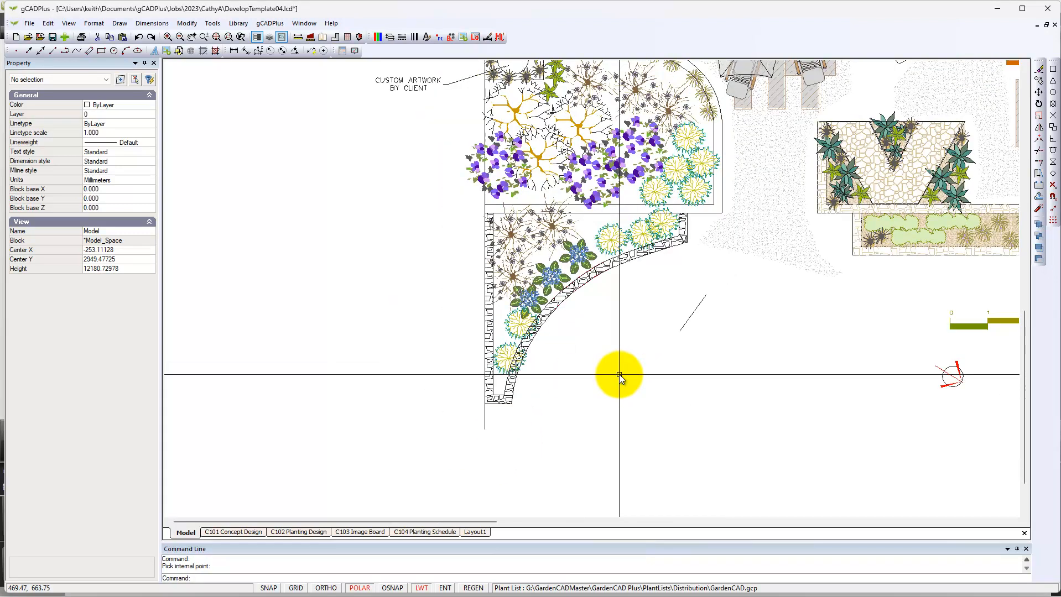
{"action": "mouse_move", "coordinate": [617, 360]}
{"action": "middle_mouse_down"}
{"action": "mouse_move", "coordinate": [497, 356]}
{"action": "mouse_move", "coordinate": [421, 322]}
{"action": "middle_mouse_up"}
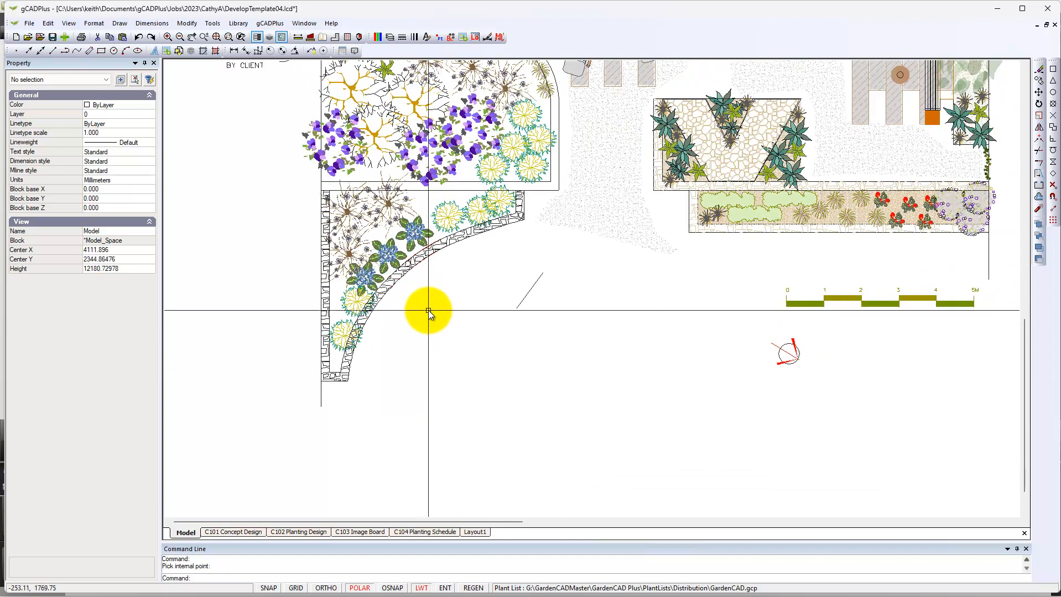
{"action": "scroll", "coordinate": [430, 318], "scroll_direction": "up", "scroll_amount": 3}
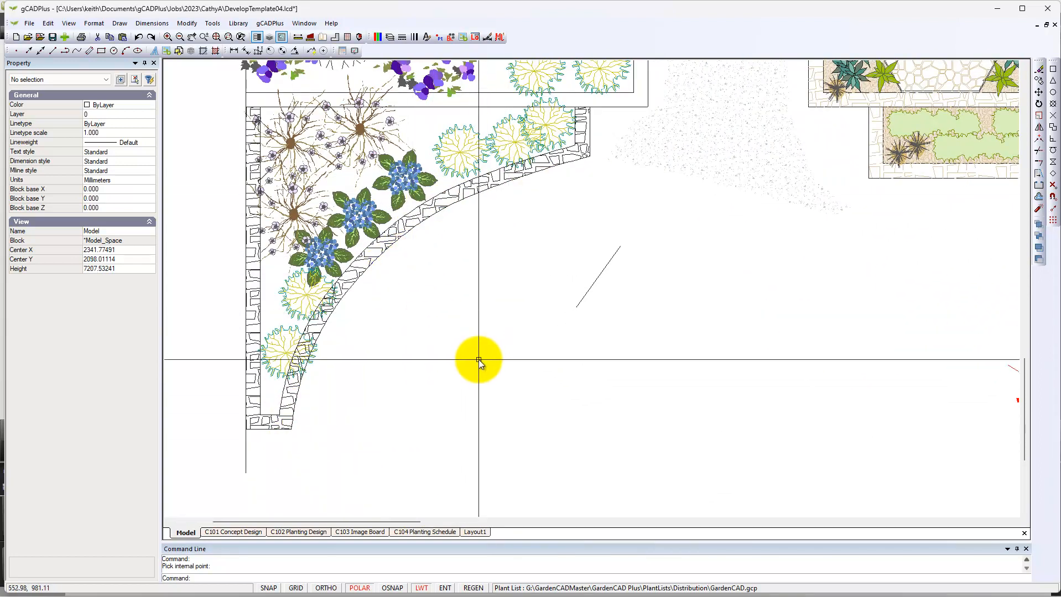
{"action": "left_click", "coordinate": [600, 273]}
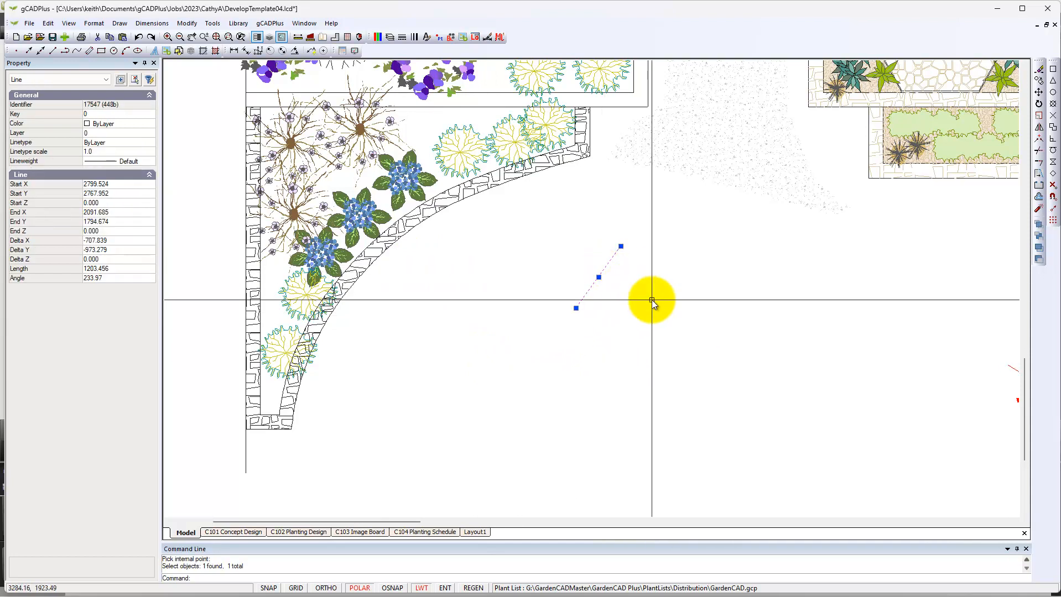
{"action": "key", "text": "Escape"}
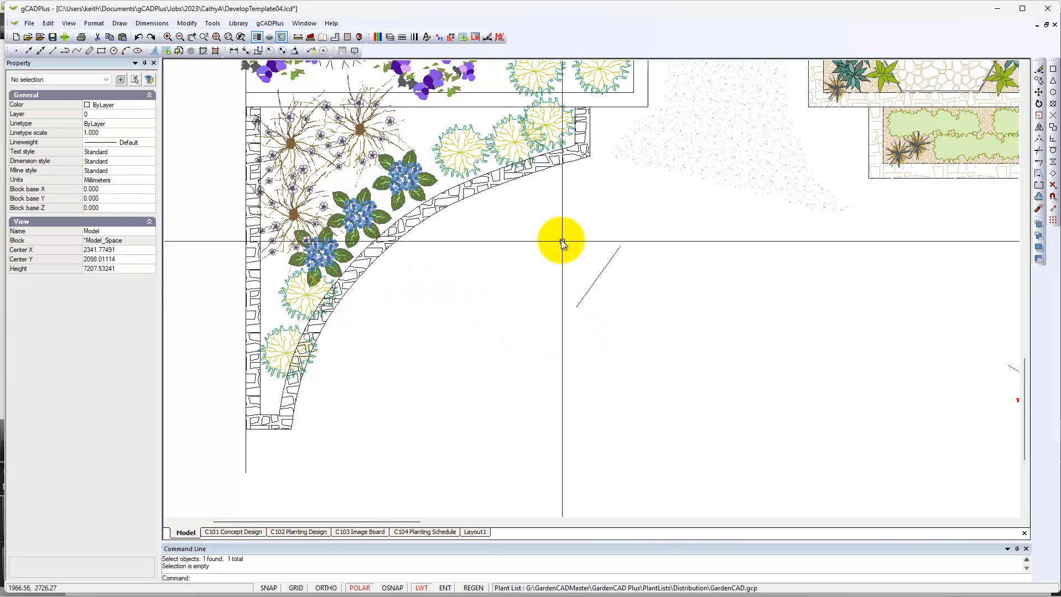
Draw an open polyline of five connected arcs, about 4033 mm long, from the lower end of the loose diagonal line
{"action": "left_click", "coordinate": [120, 24]}
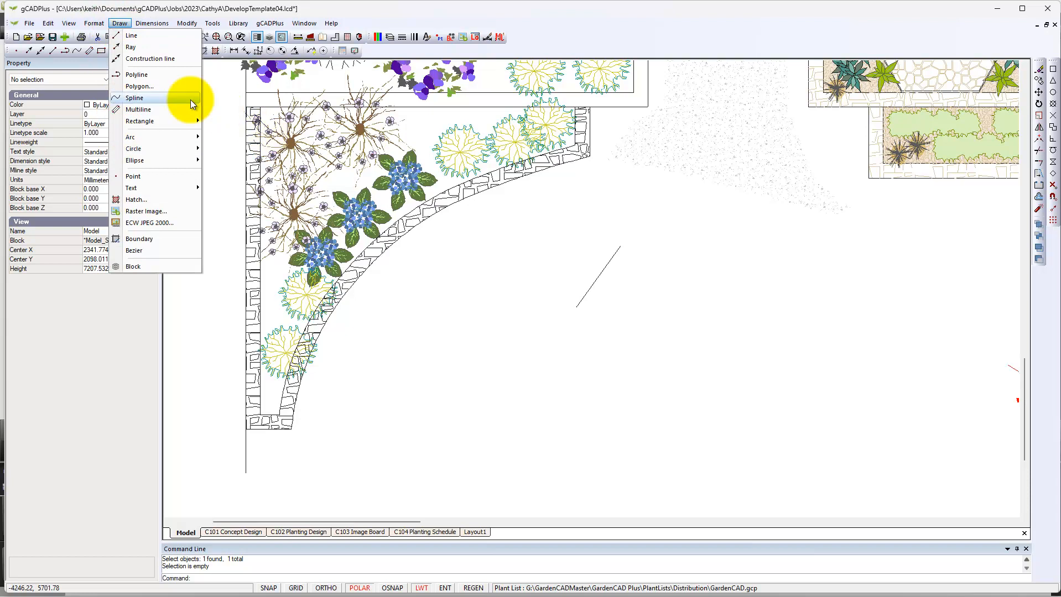
{"action": "left_click", "coordinate": [144, 75]}
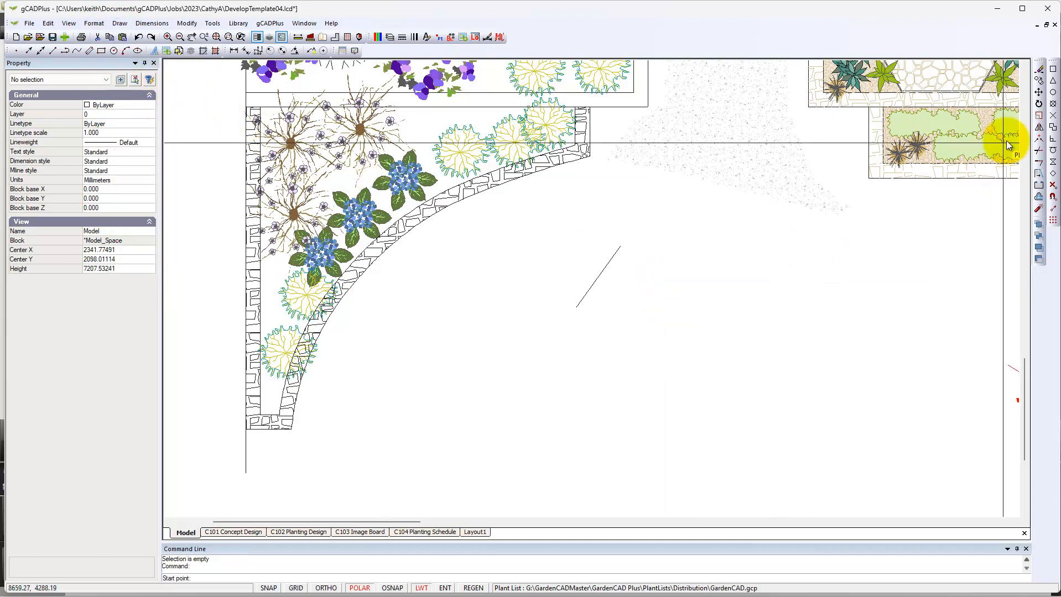
{"action": "left_click", "coordinate": [576, 308]}
{"action": "middle_click_drag", "start_coordinate": [552, 344], "coordinate": [571, 198]}
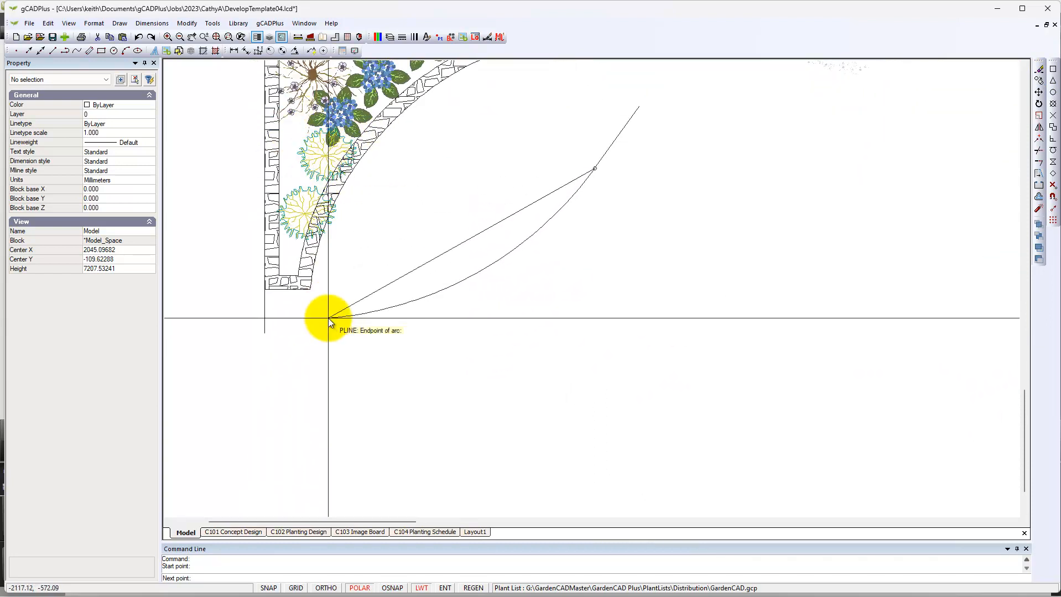
{"action": "left_click", "coordinate": [579, 218]}
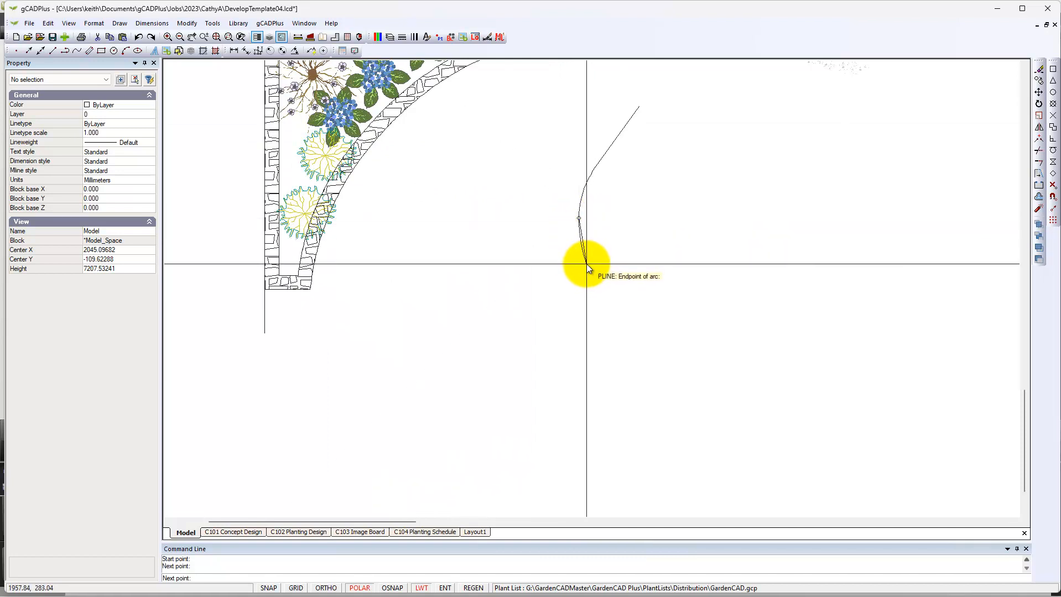
{"action": "left_click", "coordinate": [584, 258]}
{"action": "left_click", "coordinate": [600, 306]}
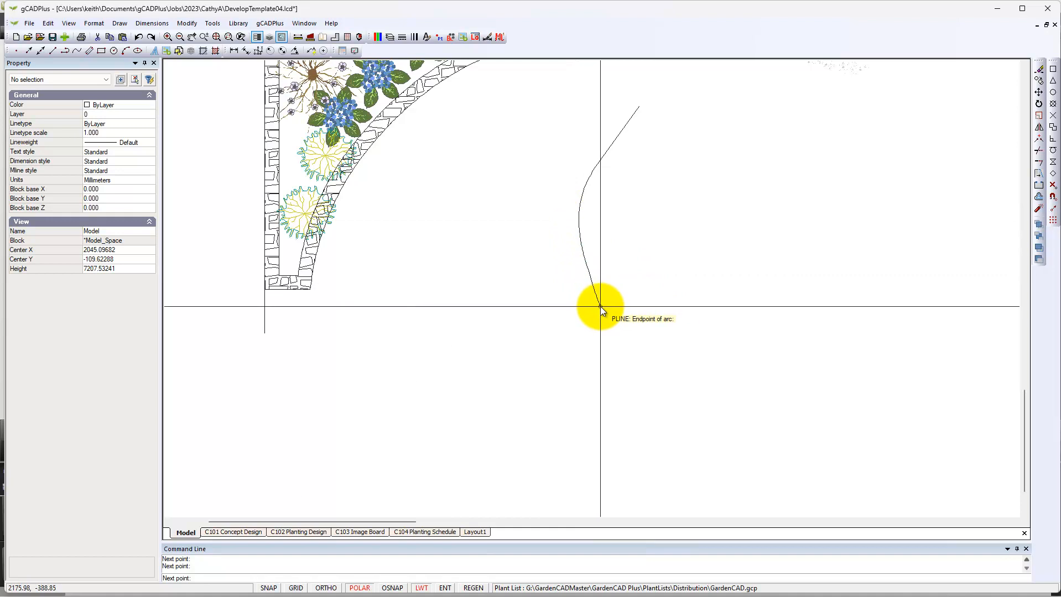
{"action": "left_click", "coordinate": [622, 354]}
{"action": "left_click", "coordinate": [665, 394]}
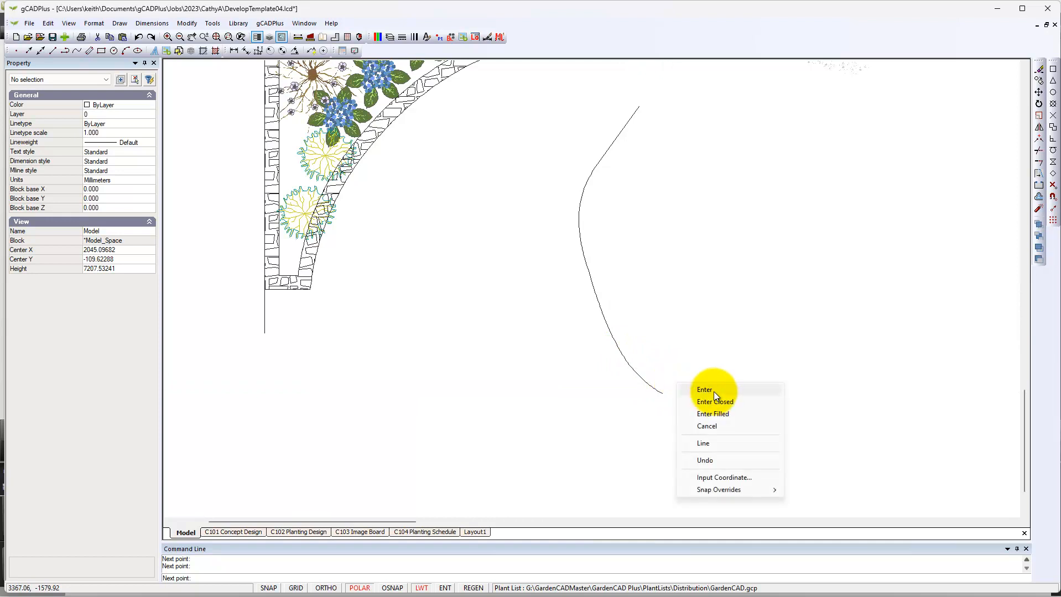
{"action": "left_click", "coordinate": [704, 390]}
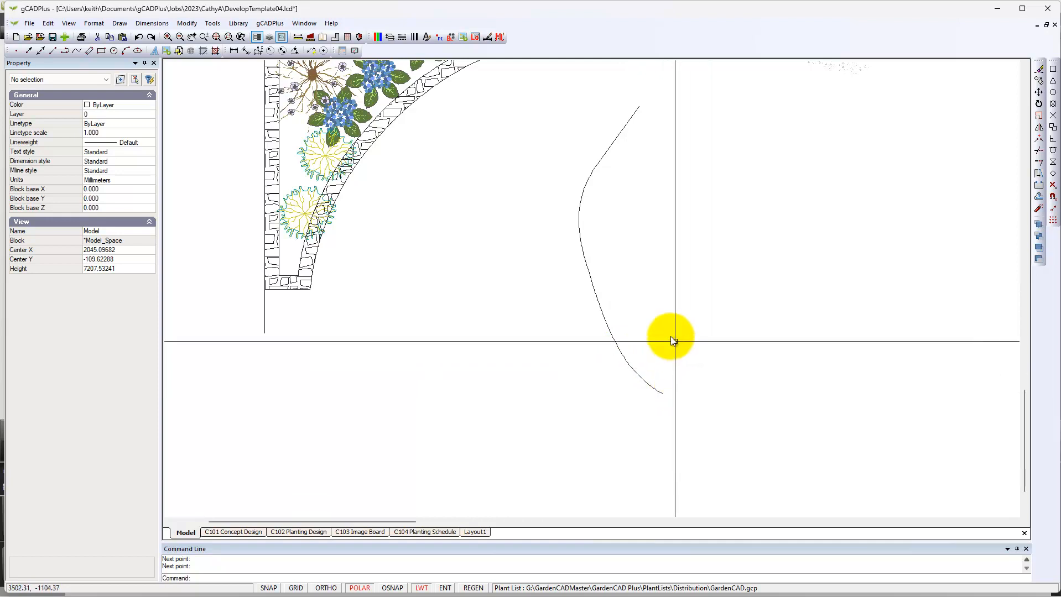
Examine the new arc polyline's vertices and properties, and clear the selection
{"action": "left_click", "coordinate": [634, 370]}
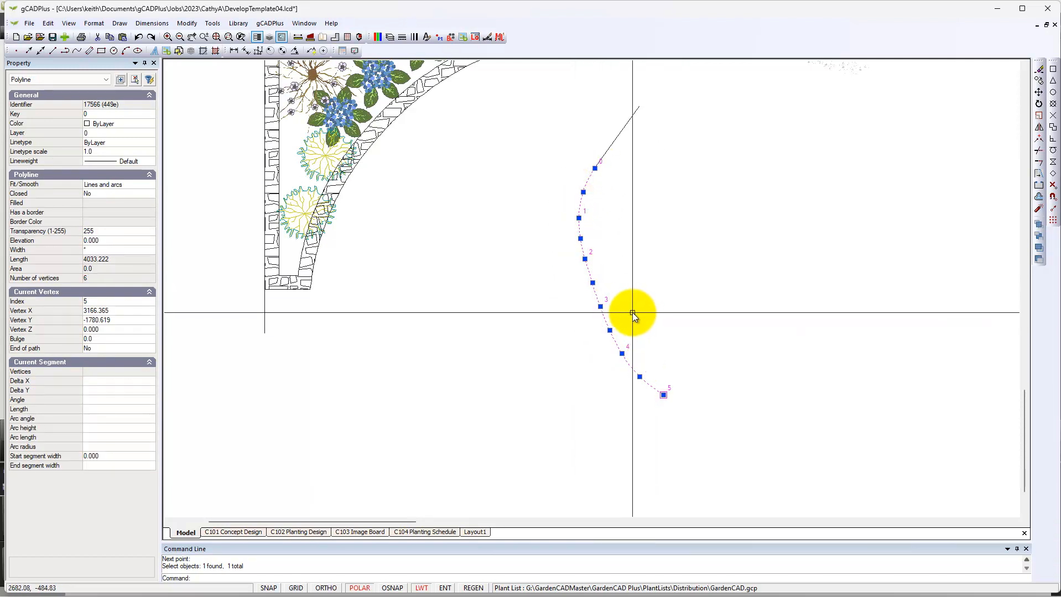
{"action": "scroll", "coordinate": [546, 302], "scroll_direction": "up", "scroll_amount": 2}
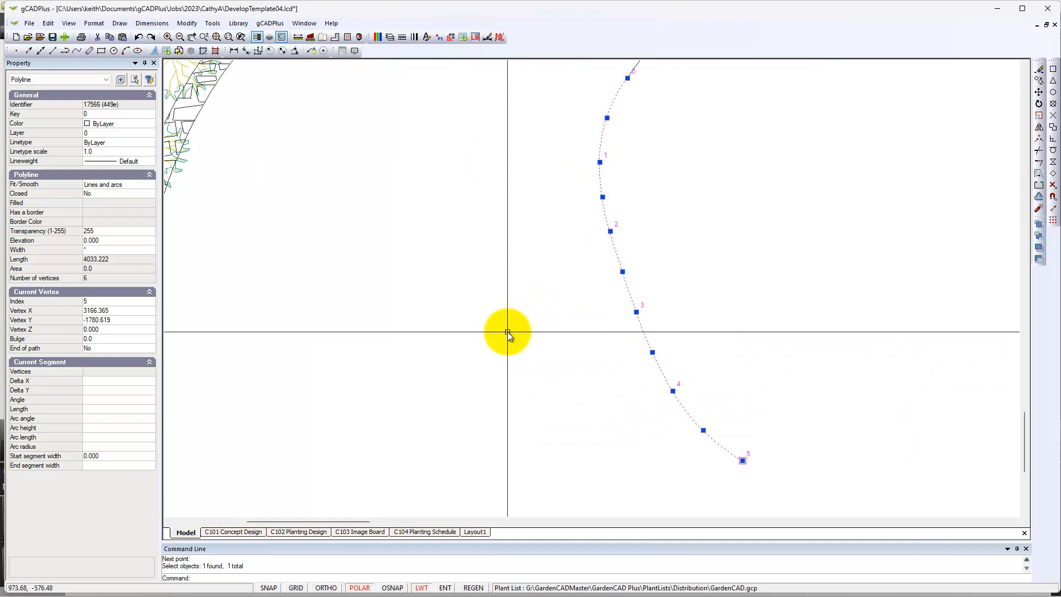
{"action": "scroll", "coordinate": [518, 343], "scroll_direction": "down", "scroll_amount": 2}
{"action": "scroll", "coordinate": [521, 343], "scroll_direction": "down", "scroll_amount": 1}
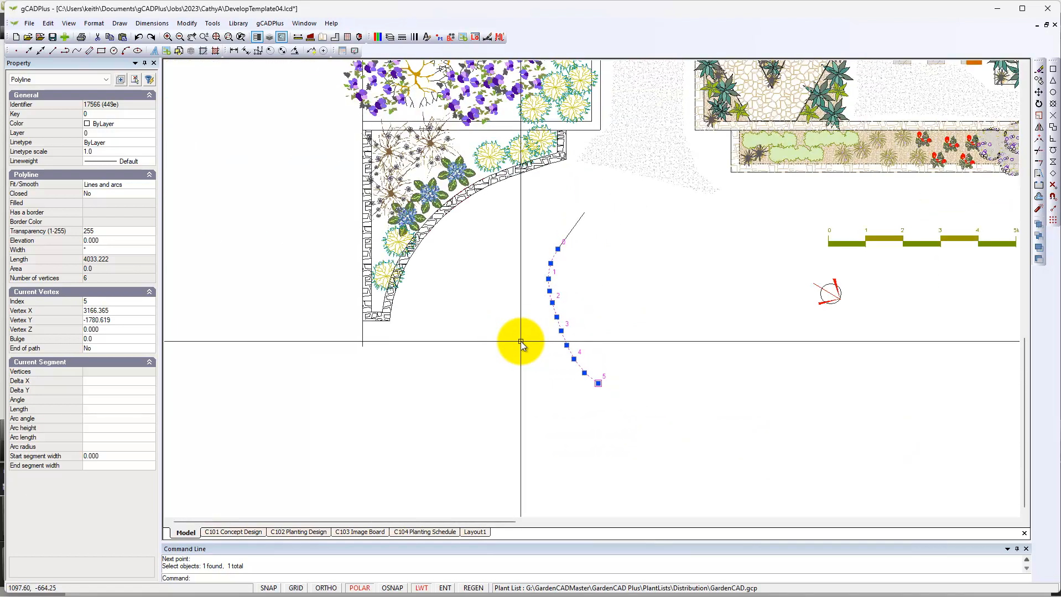
{"action": "key", "text": "Escape"}
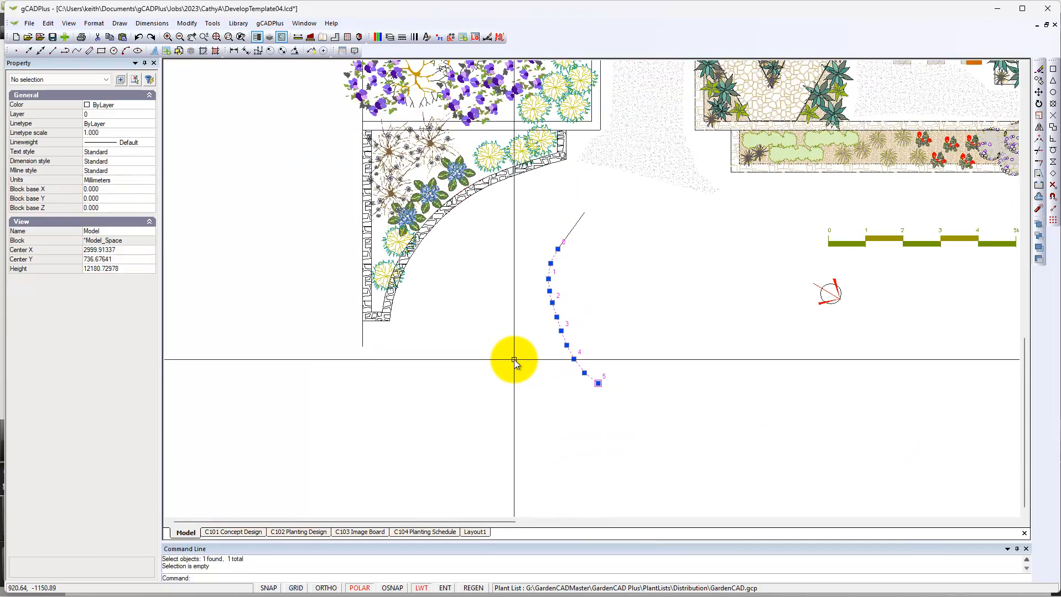
Start a second polyline beside the arc polyline with a short straight segment followed by an arc segment
{"action": "right_click", "coordinate": [489, 408]}
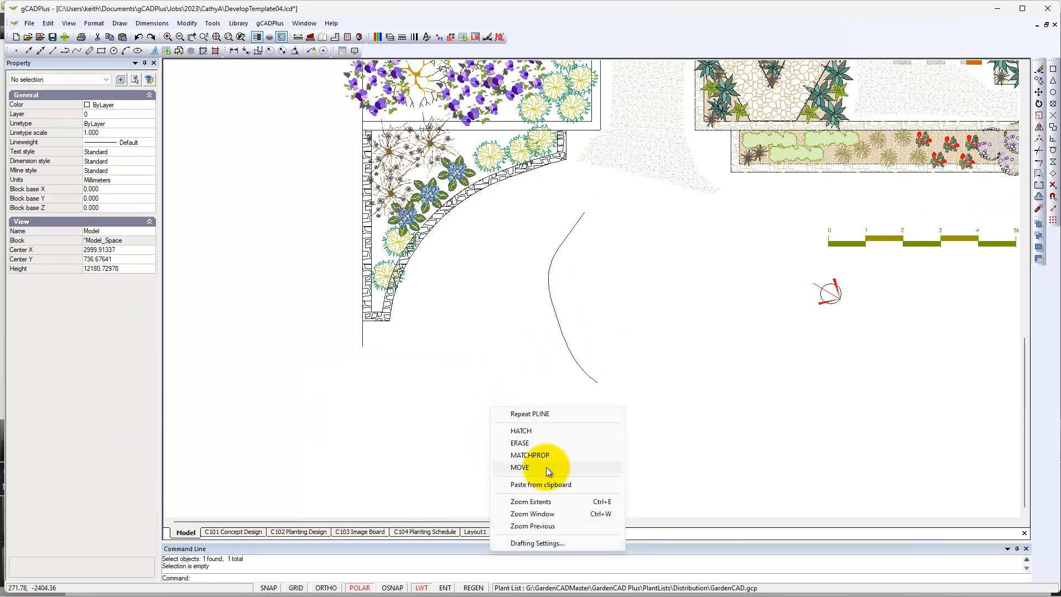
{"action": "left_click", "coordinate": [533, 416]}
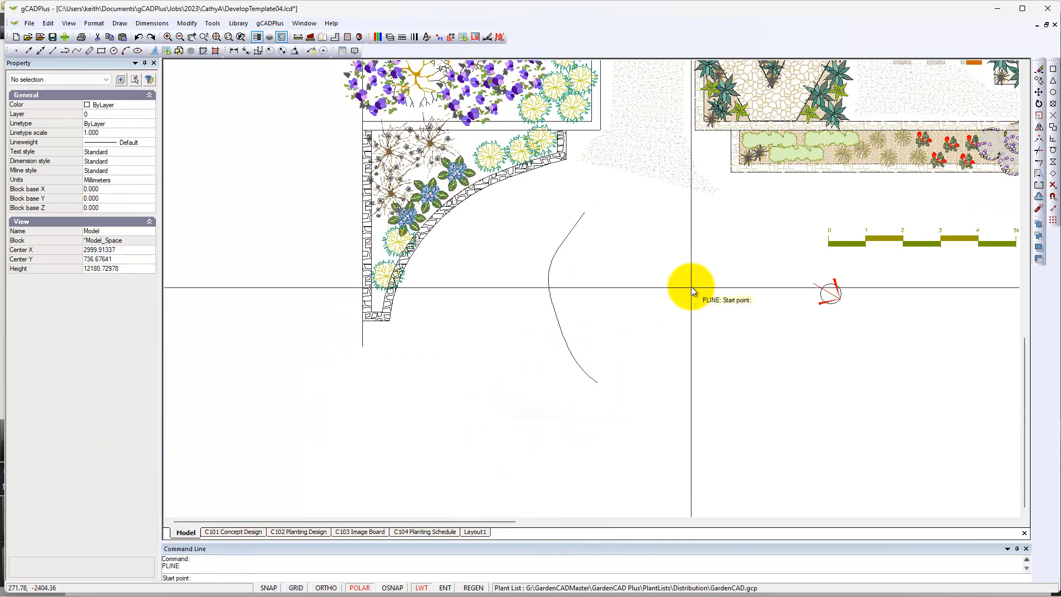
{"action": "left_click", "coordinate": [629, 222]}
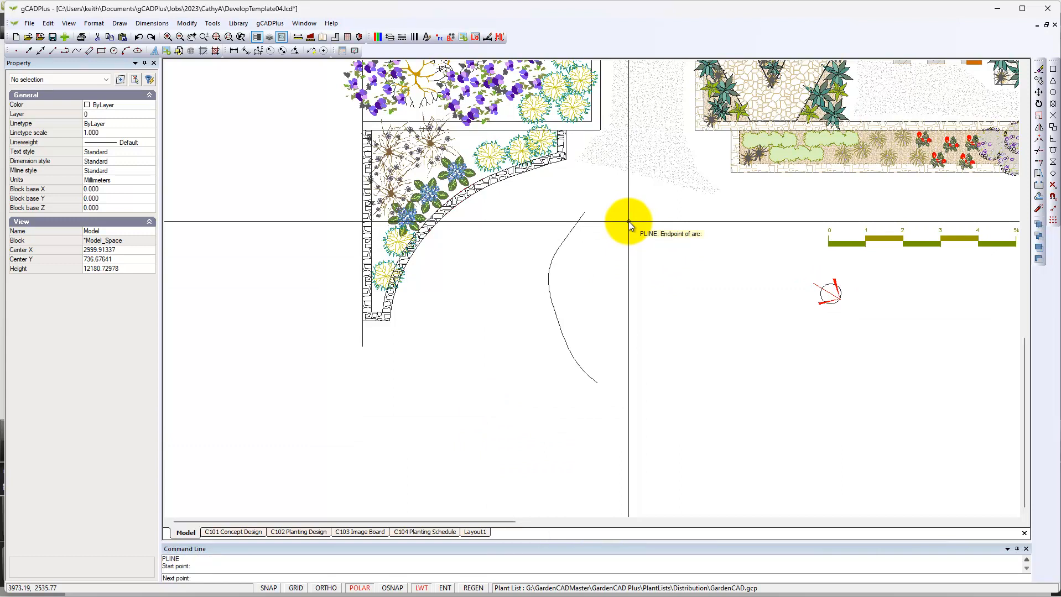
{"action": "right_click", "coordinate": [622, 252]}
{"action": "left_click", "coordinate": [644, 307]}
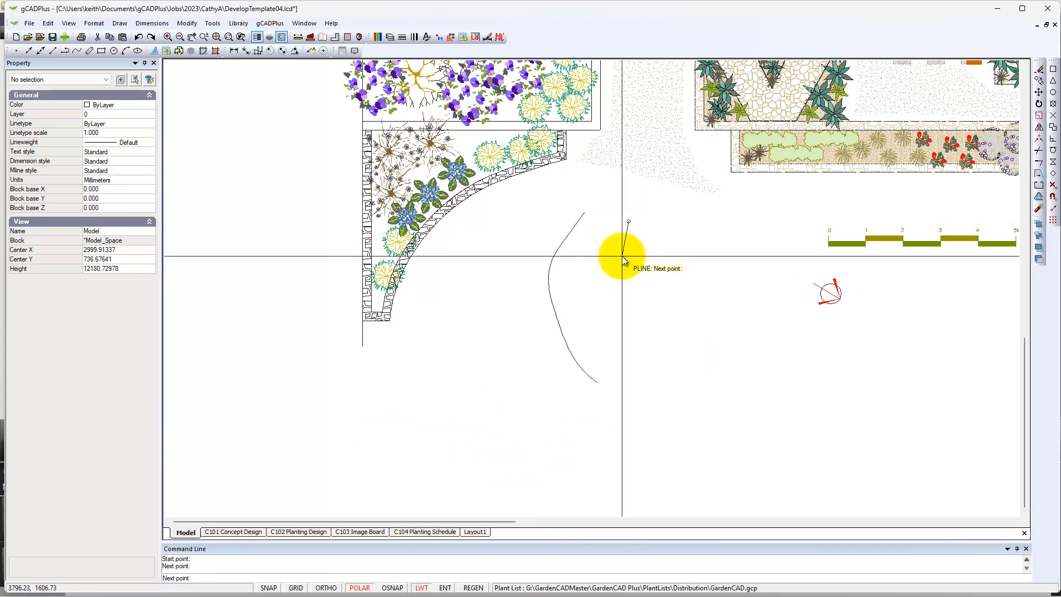
{"action": "left_click", "coordinate": [617, 257]}
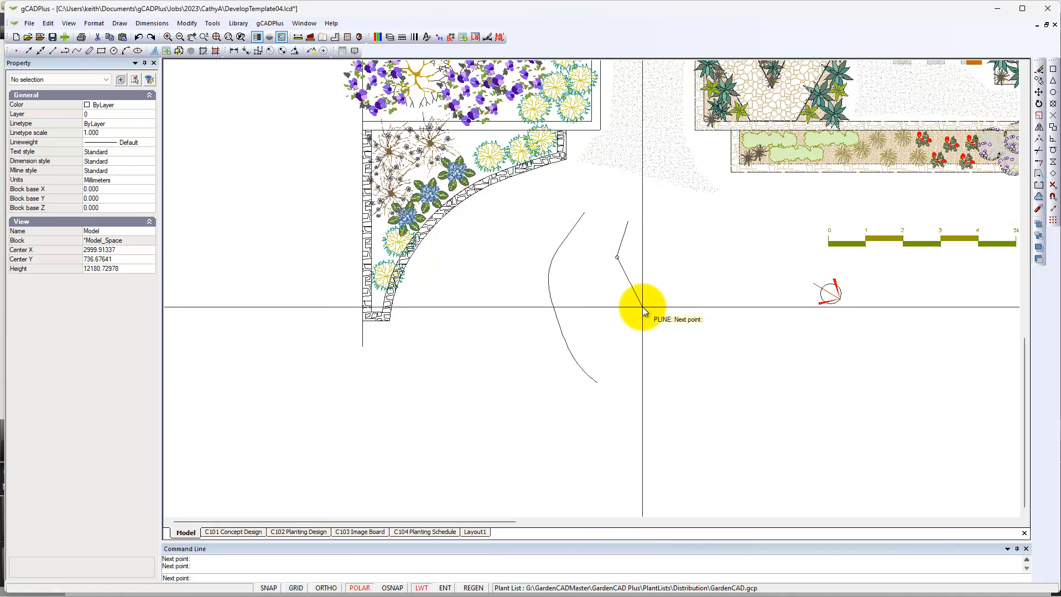
{"action": "right_click", "coordinate": [627, 273]}
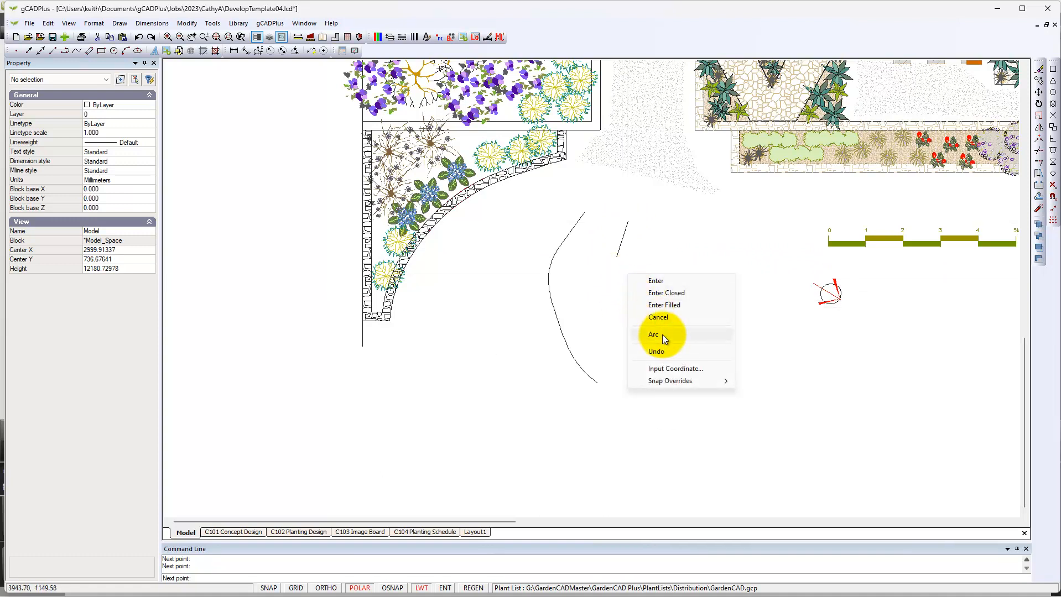
{"action": "left_click", "coordinate": [662, 335]}
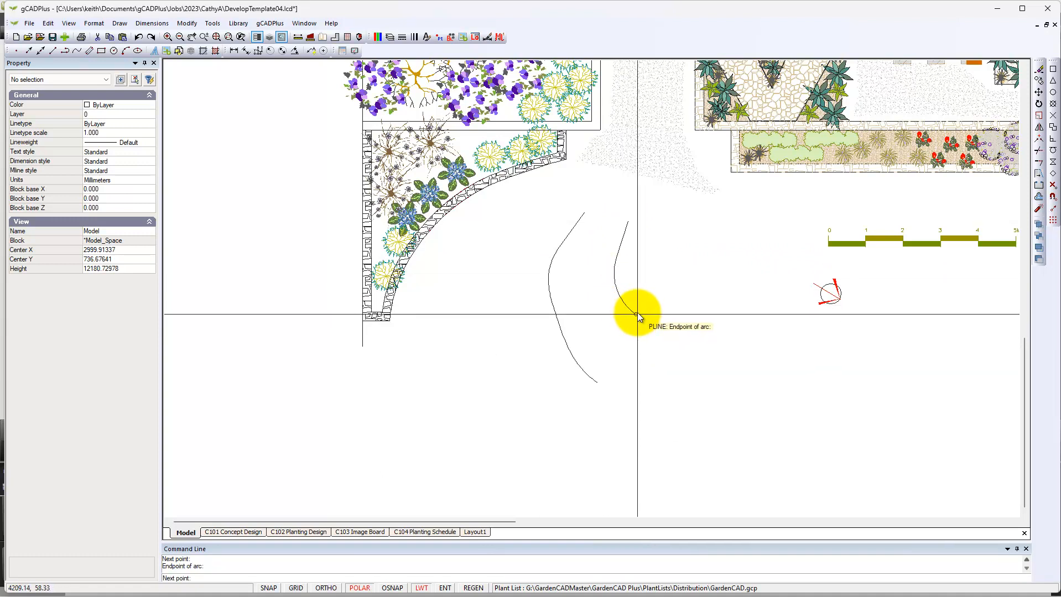
Complete the second polyline with a diagonal line, an upward-curving arc and a vertical line, about 9062 mm long overall, and select it
{"action": "right_click", "coordinate": [641, 316]}
{"action": "left_click", "coordinate": [672, 376]}
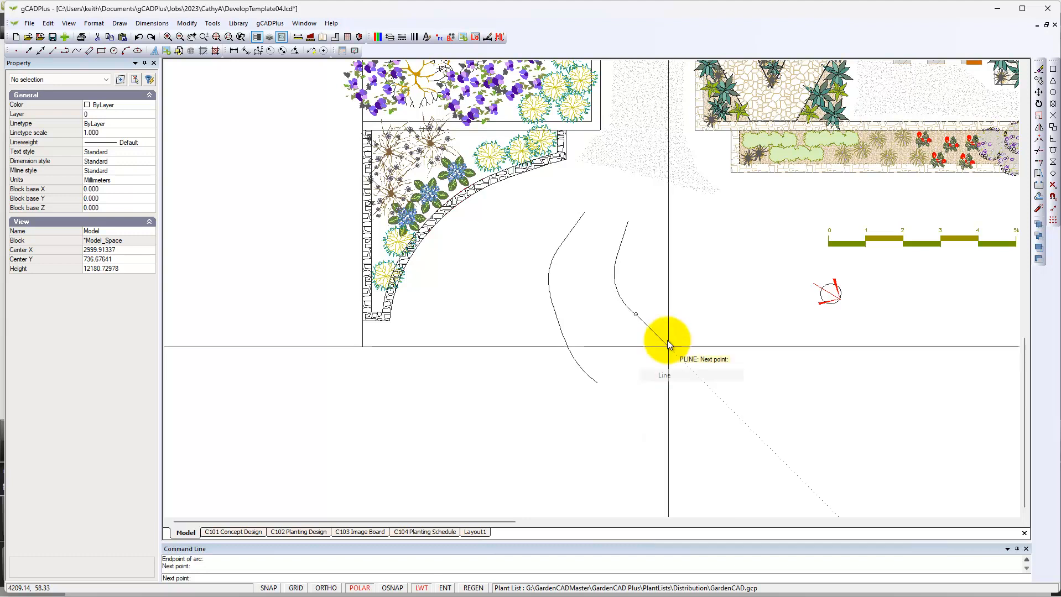
{"action": "right_click", "coordinate": [701, 350]}
{"action": "left_click", "coordinate": [738, 416]}
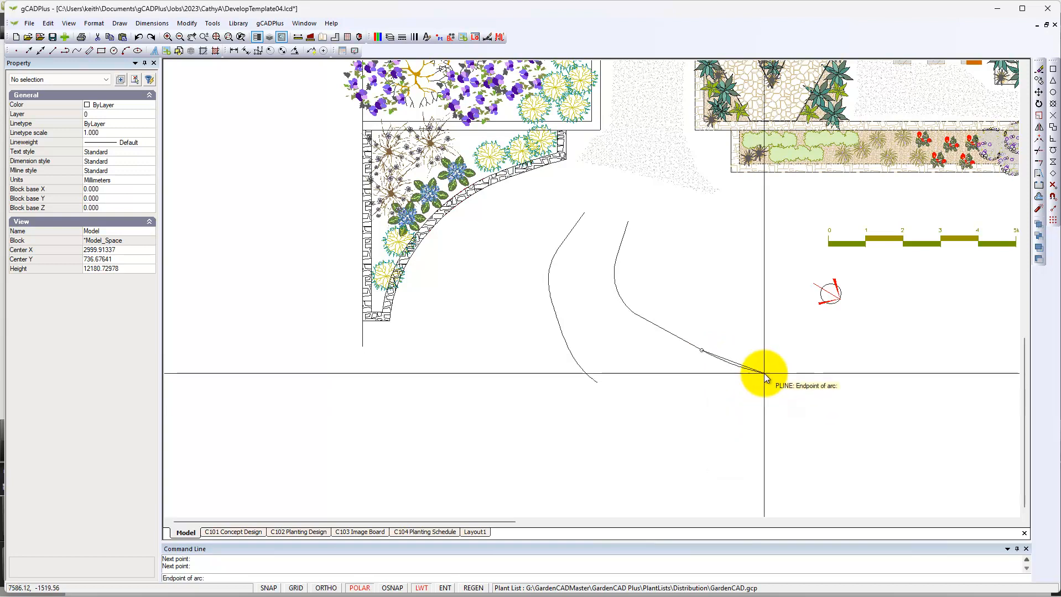
{"action": "right_click", "coordinate": [763, 313]}
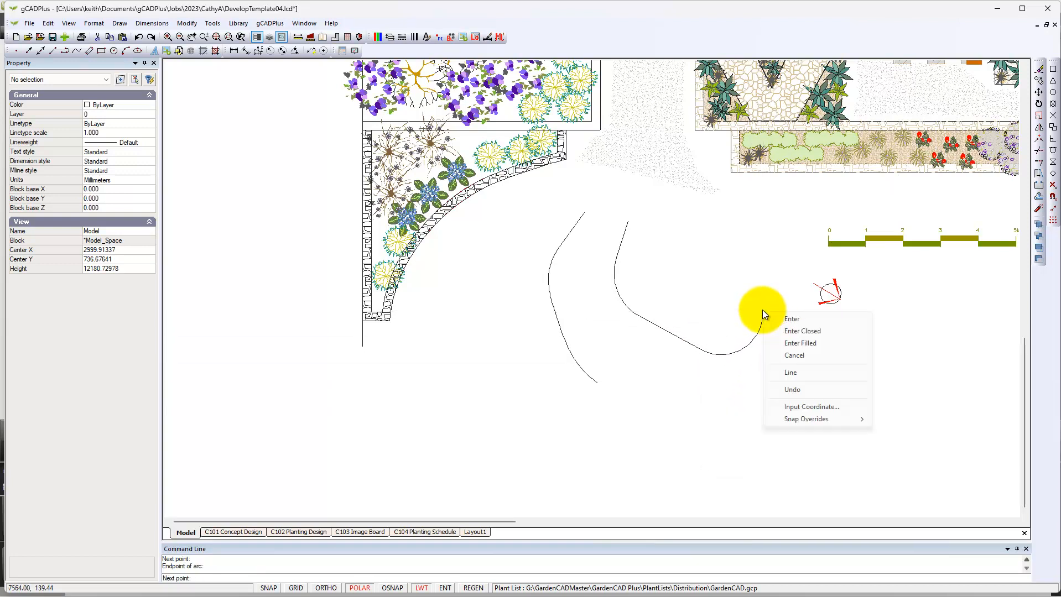
{"action": "left_click", "coordinate": [799, 372]}
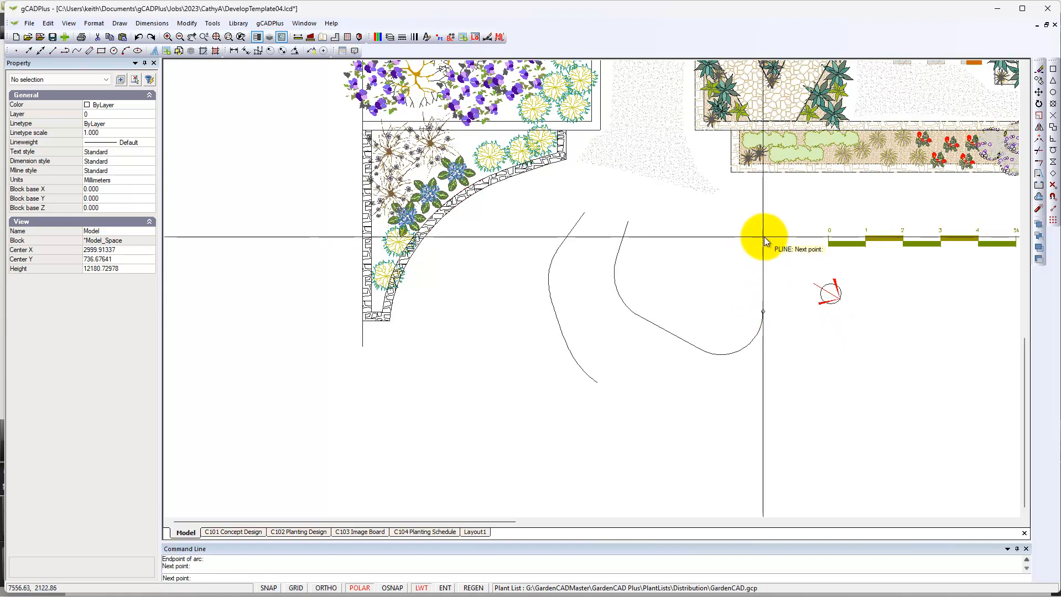
{"action": "right_click", "coordinate": [764, 238]}
{"action": "left_click", "coordinate": [786, 239]}
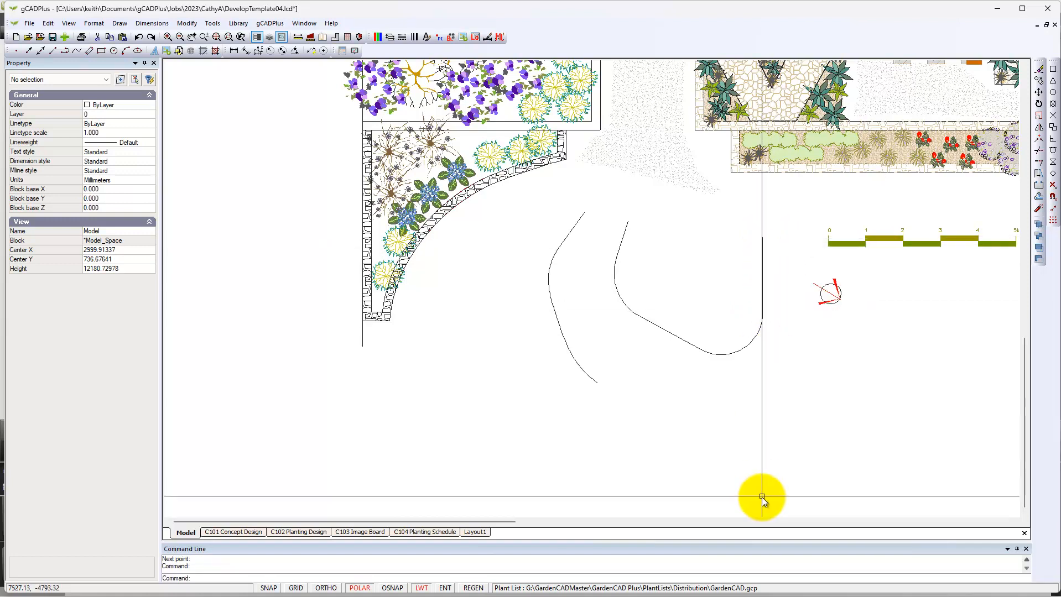
{"action": "left_click", "coordinate": [747, 346]}
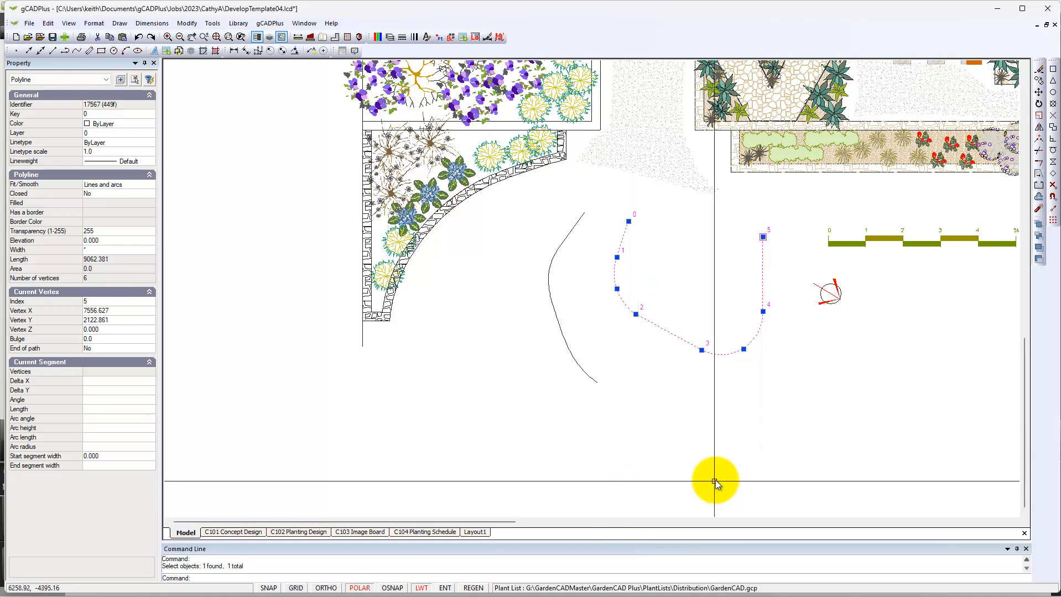
Insert an extra vertex after vertex 3 in the lower arc segment of the second polyline, inspect the altered shape and undo the insertion
{"action": "right_click", "coordinate": [703, 351]}
{"action": "left_click", "coordinate": [741, 377]}
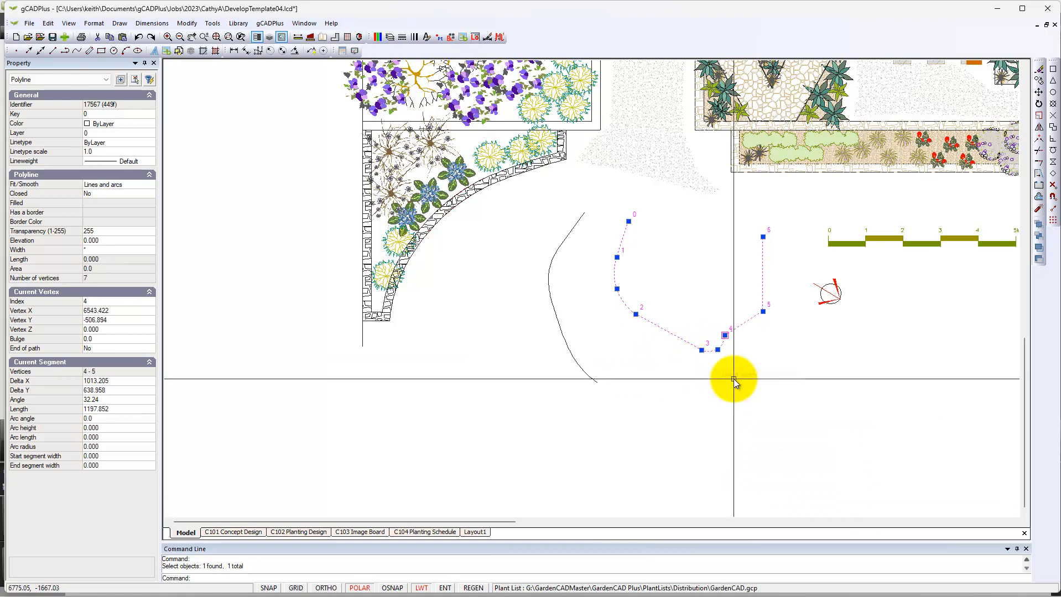
{"action": "left_click", "coordinate": [743, 335]}
{"action": "key", "text": "Escape"}
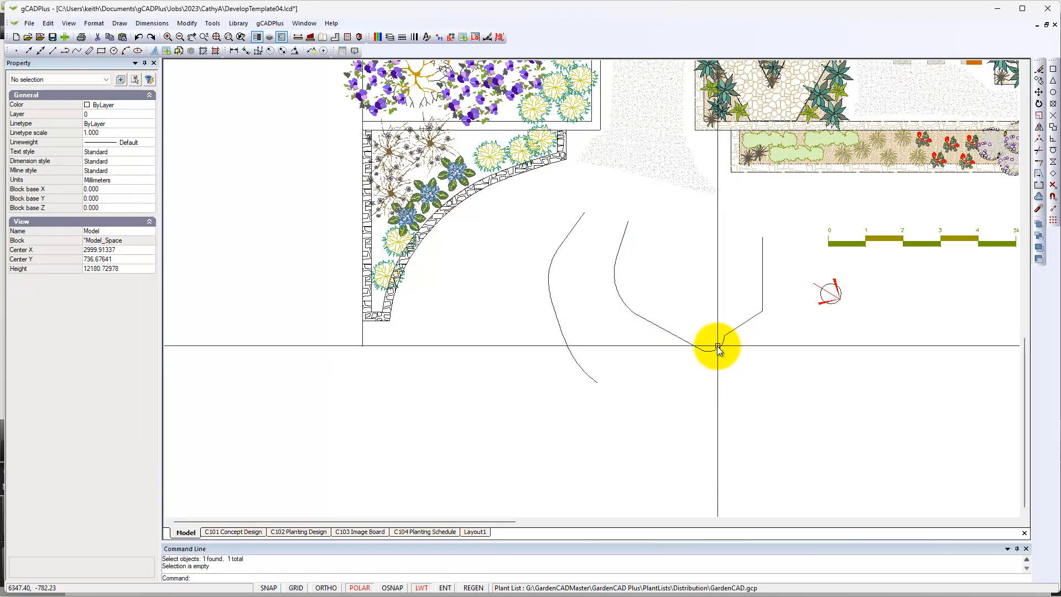
{"action": "left_click", "coordinate": [717, 349]}
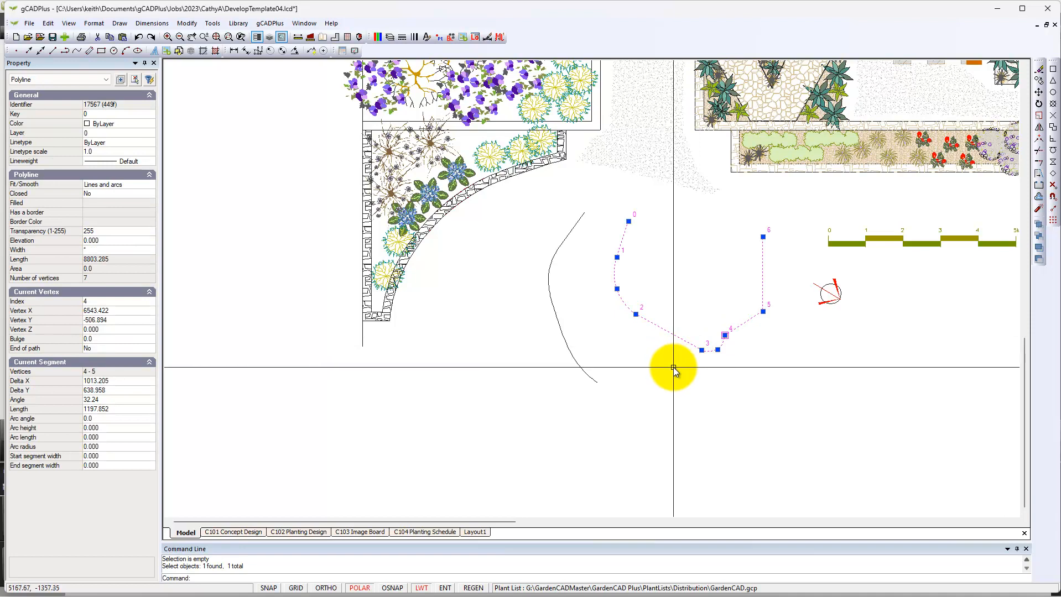
{"action": "key", "text": "Escape"}
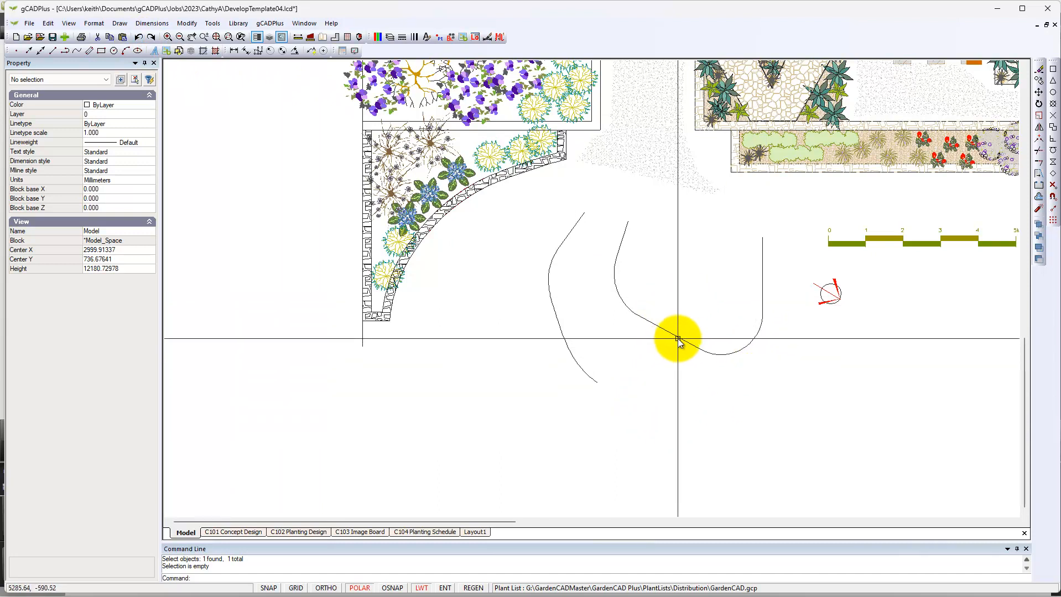
Insert a vertex midway along the second polyline's vertical segment and clear the selection
{"action": "left_click", "coordinate": [763, 299]}
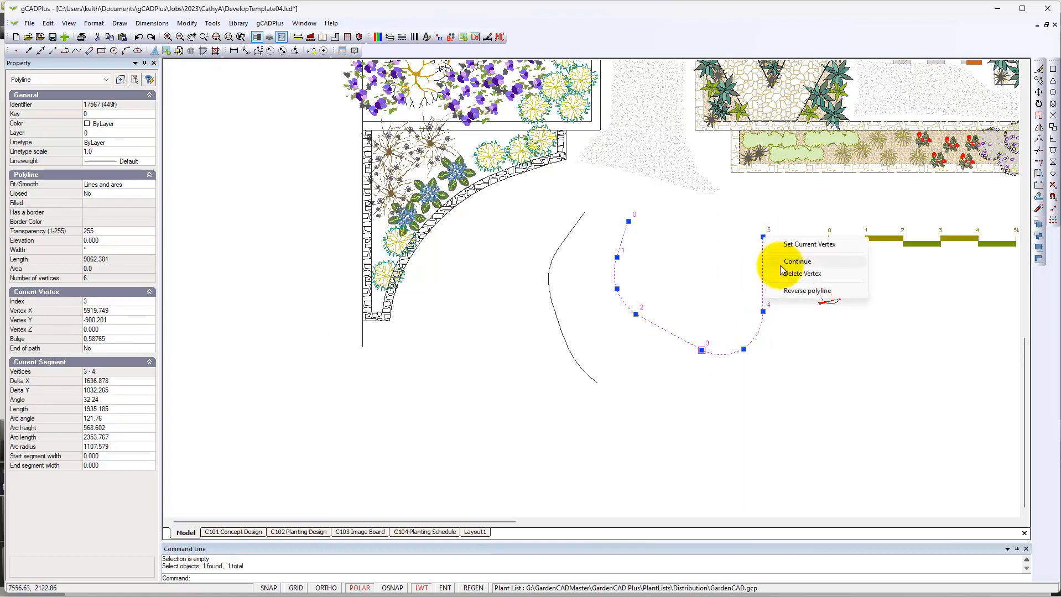
{"action": "mouse_move", "coordinate": [763, 311]}
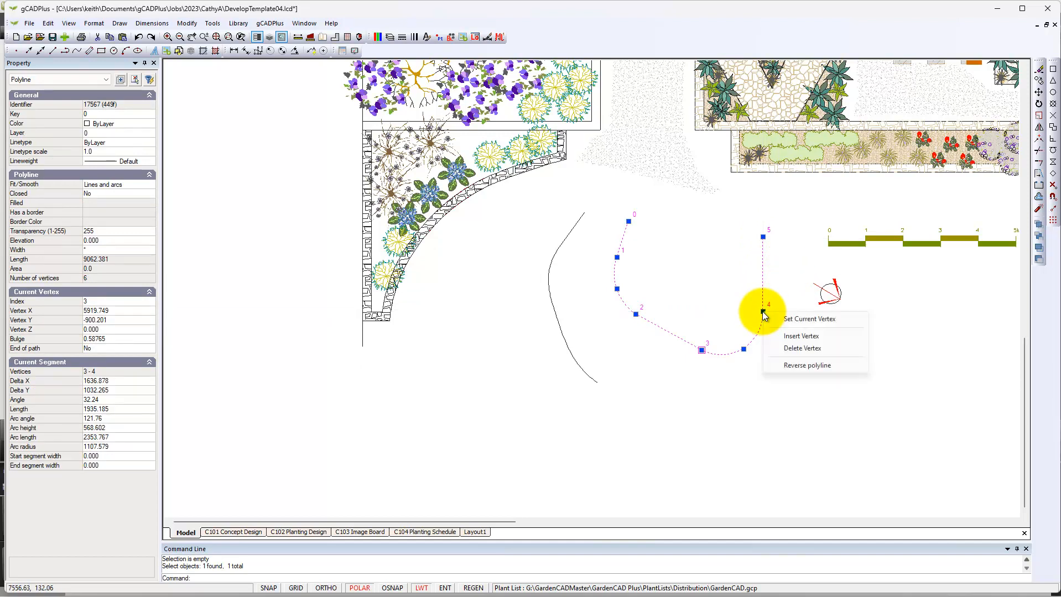
{"action": "left_click", "coordinate": [811, 338]}
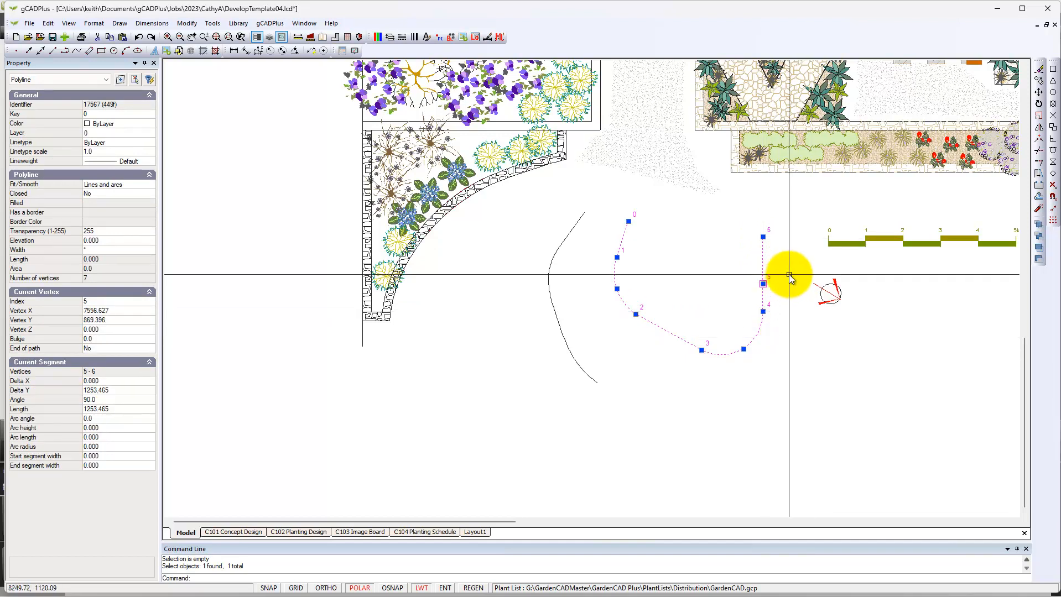
{"action": "key", "text": "Escape"}
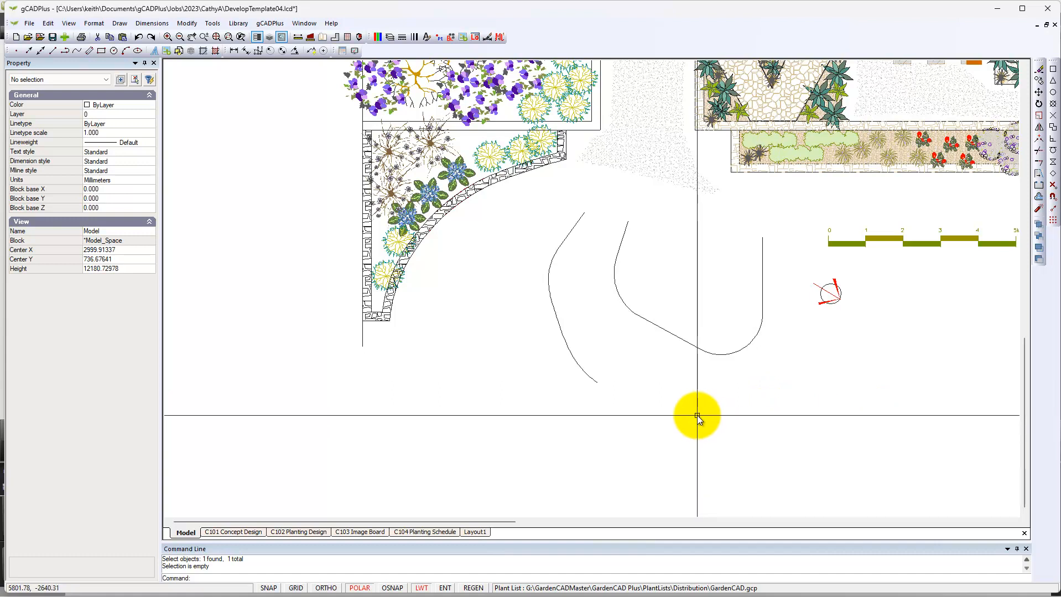
Delete the rubble wall hatch from the L-shaped wall around the long planting bed below the crazy paving
{"action": "scroll", "coordinate": [697, 416], "scroll_direction": "down", "scroll_amount": 3}
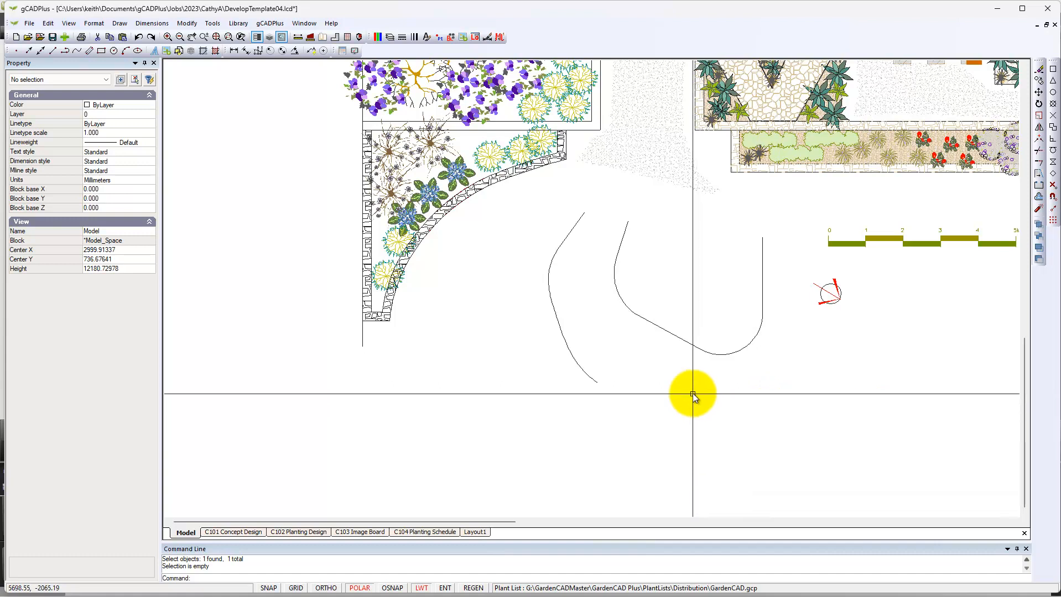
{"action": "middle_click_drag", "start_coordinate": [687, 304], "coordinate": [470, 410]}
{"action": "scroll", "coordinate": [470, 410], "scroll_direction": "down", "scroll_amount": 1}
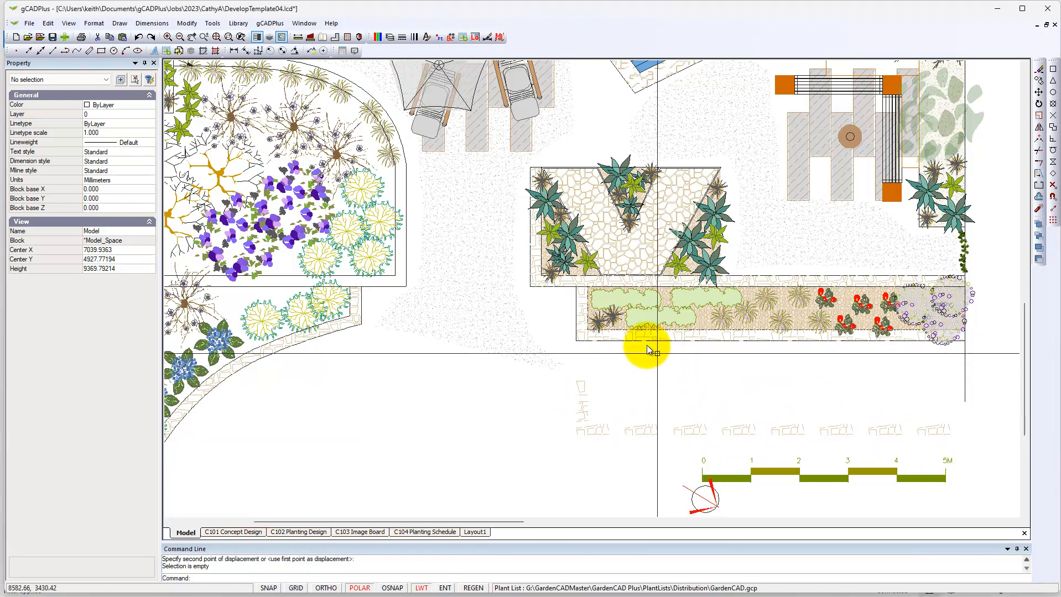
{"action": "scroll", "coordinate": [643, 339], "scroll_direction": "up", "scroll_amount": 4}
{"action": "scroll", "coordinate": [643, 340], "scroll_direction": "down", "scroll_amount": 1}
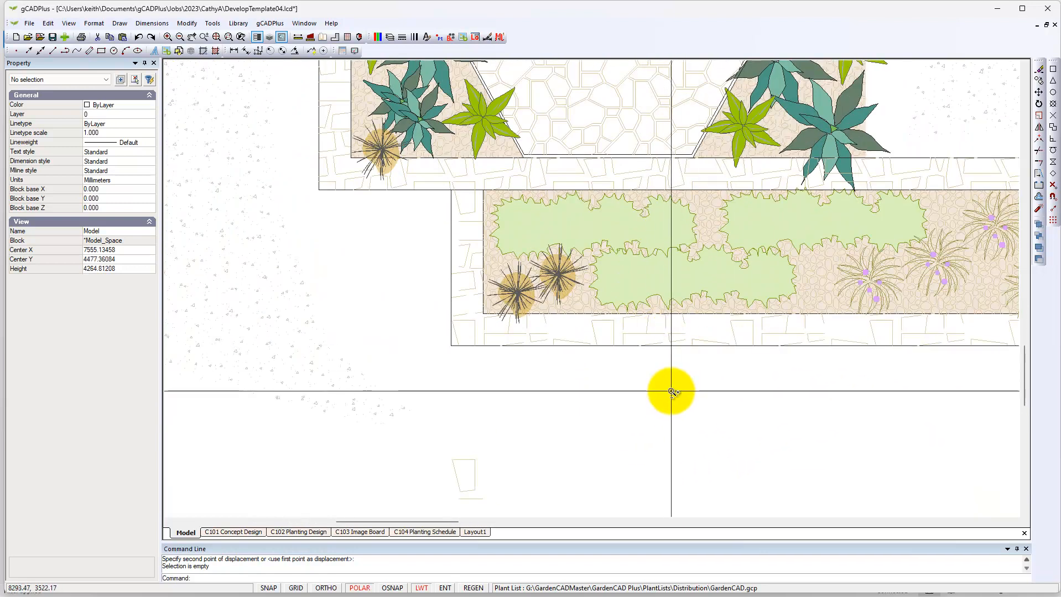
{"action": "scroll", "coordinate": [672, 396], "scroll_direction": "down", "scroll_amount": 1}
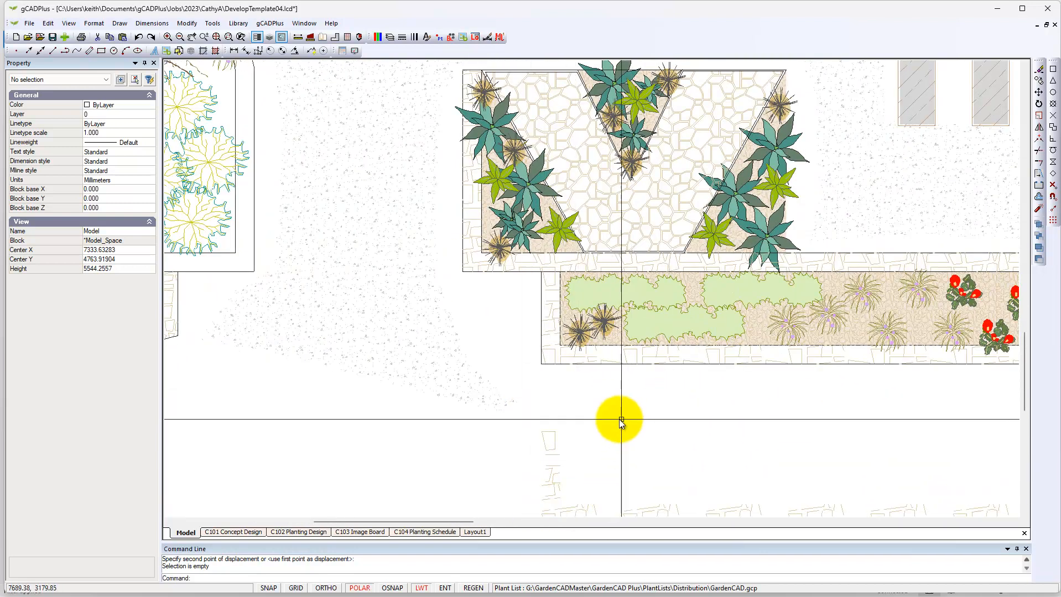
{"action": "scroll", "coordinate": [607, 419], "scroll_direction": "up", "scroll_amount": 2}
{"action": "left_click", "coordinate": [686, 318]}
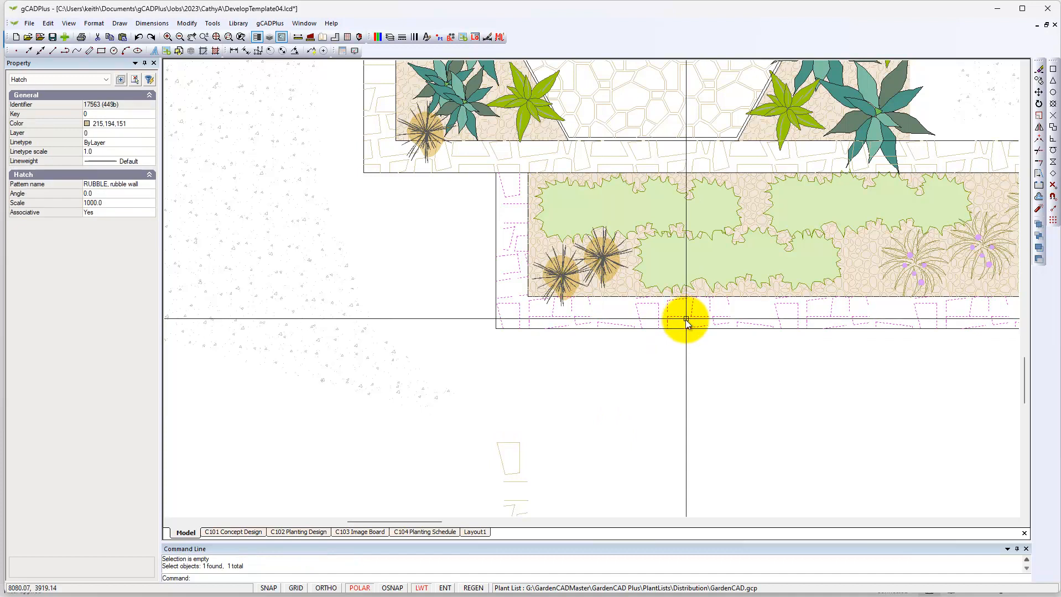
{"action": "key", "text": "Delete"}
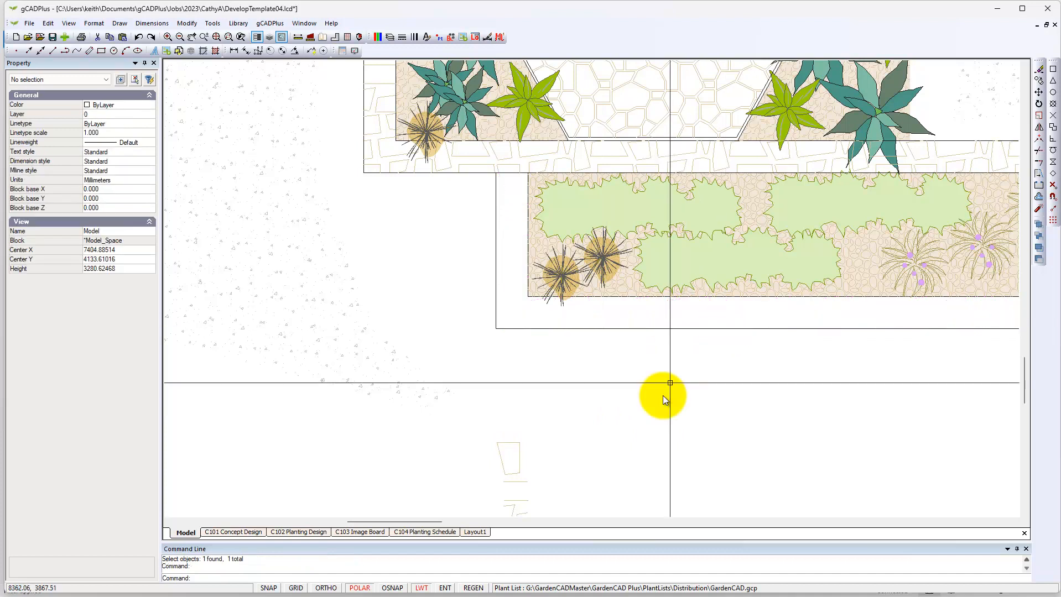
Hatch the closed L-shaped wall outline around the long bed with the RUBBLE, rubble wall pattern at angle 0 and scale 1000
{"action": "scroll", "coordinate": [657, 404], "scroll_direction": "down", "scroll_amount": 1}
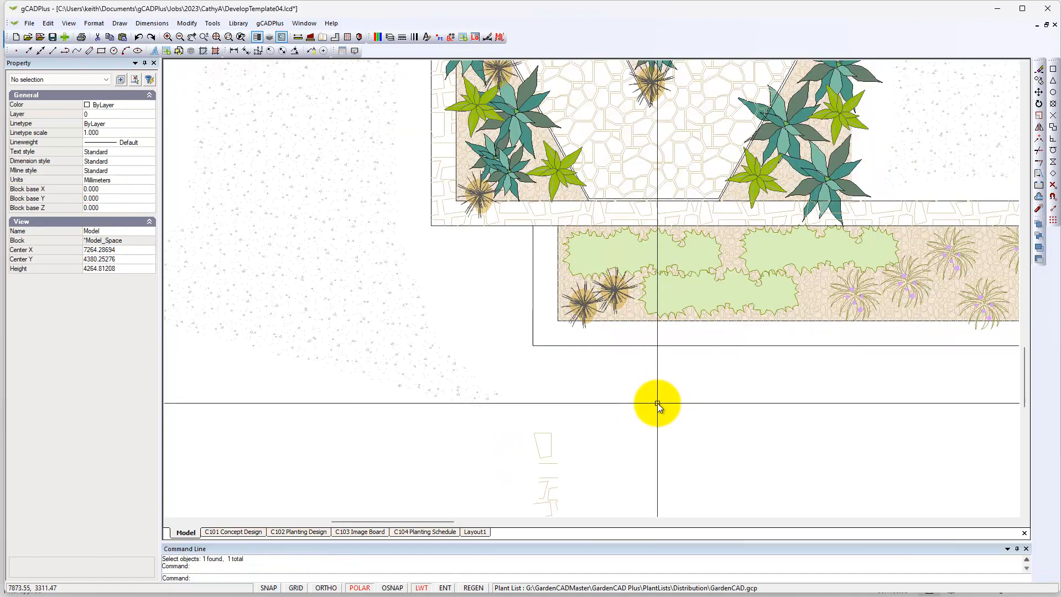
{"action": "left_click", "coordinate": [119, 24]}
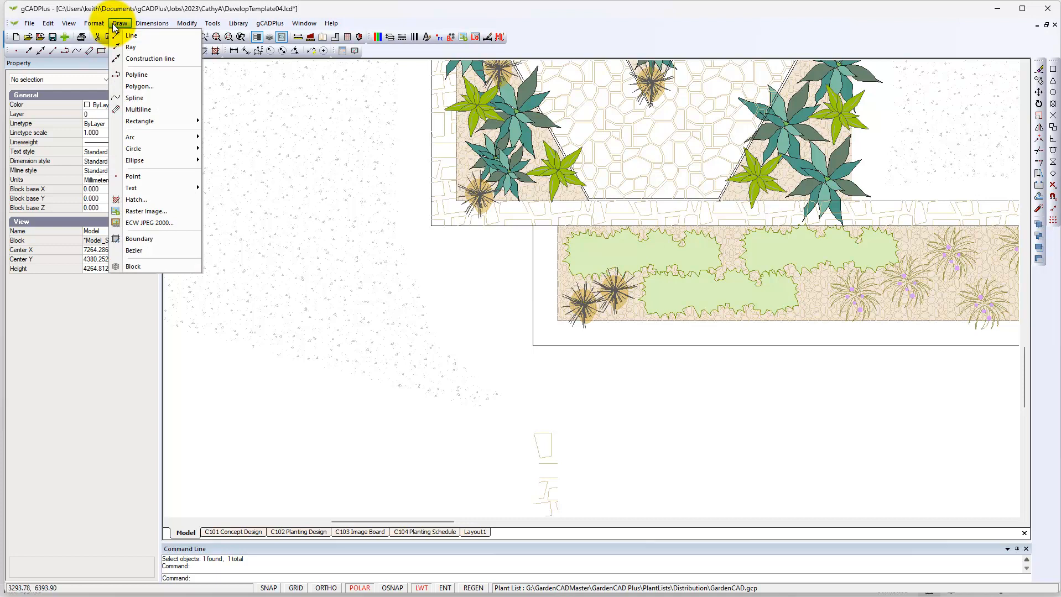
{"action": "left_click", "coordinate": [135, 201]}
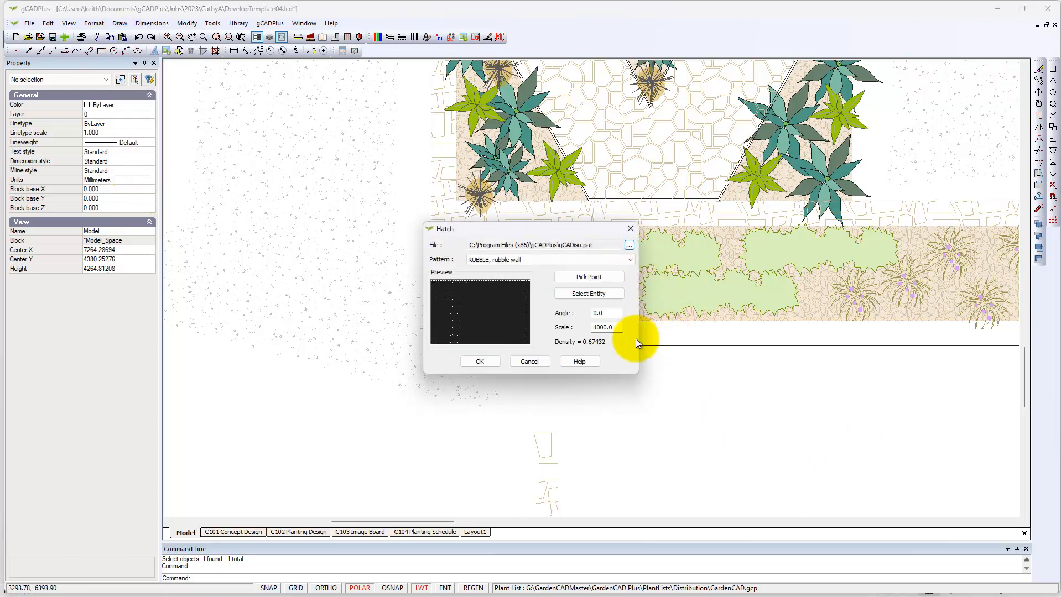
{"action": "left_click", "coordinate": [600, 294]}
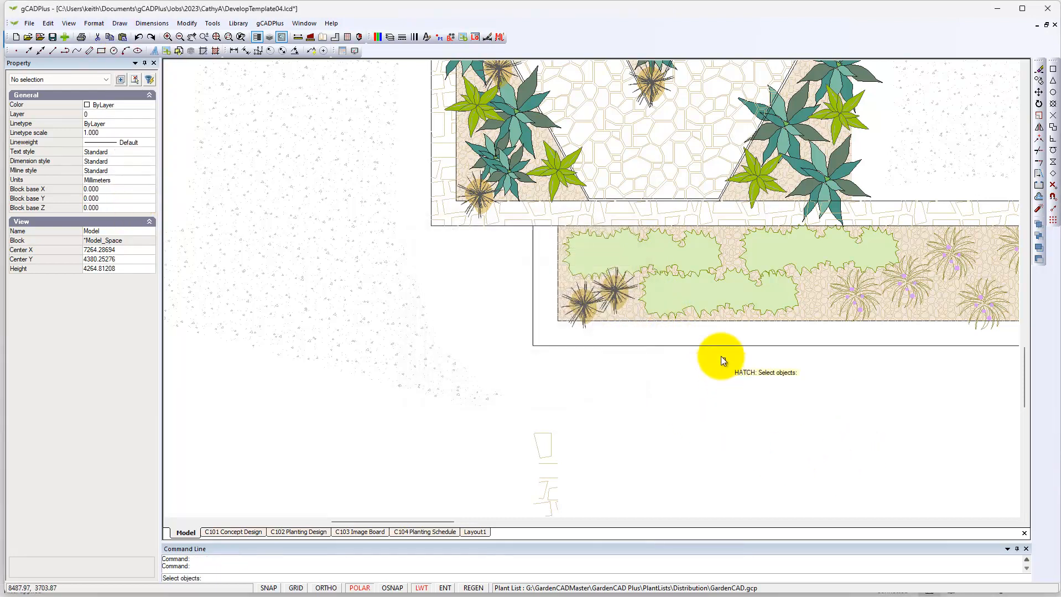
{"action": "left_click", "coordinate": [710, 346]}
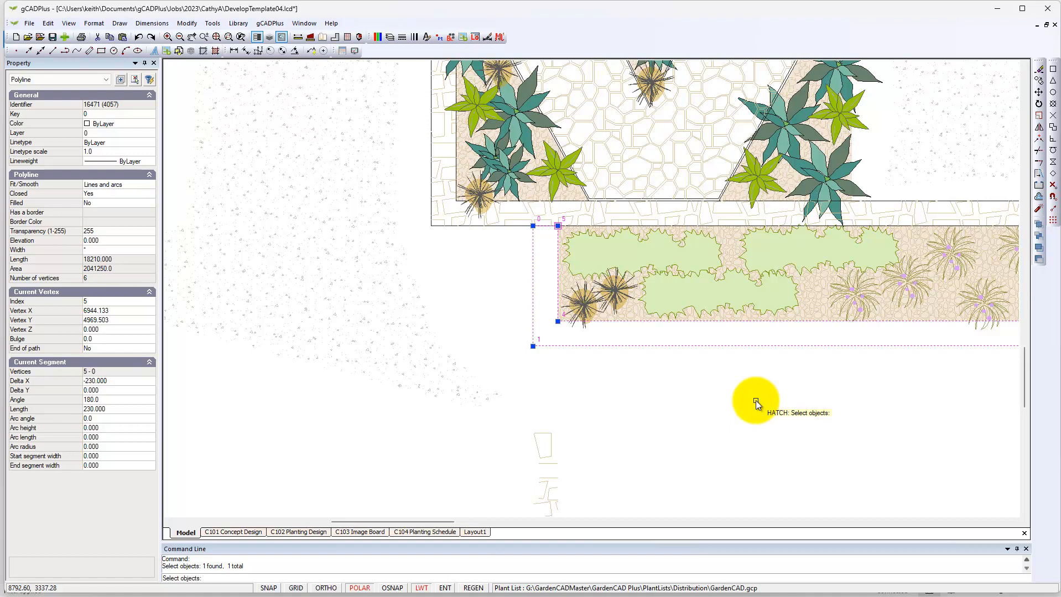
{"action": "key", "text": "Return"}
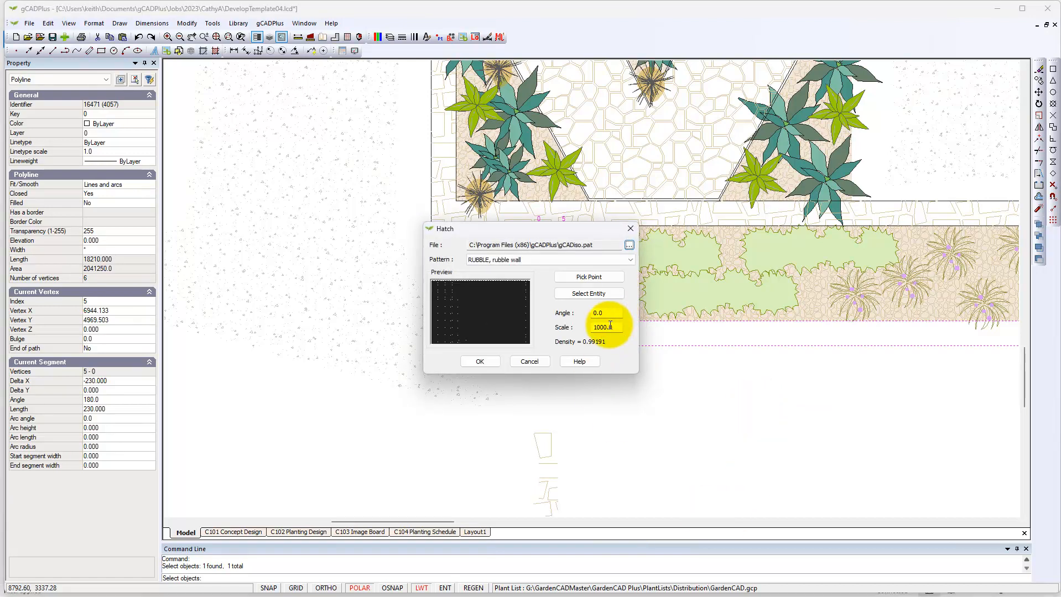
{"action": "left_click", "coordinate": [489, 360]}
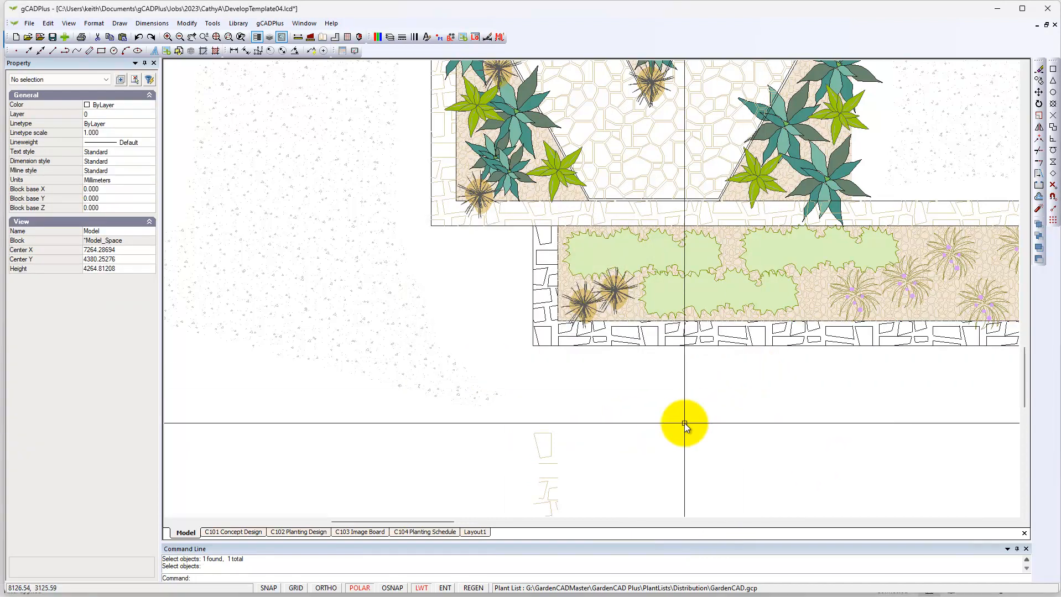
Set the new wall hatch's color to 215,194,151, matching the curved wall's hatch, and clear the selection
{"action": "scroll", "coordinate": [685, 424], "scroll_direction": "down", "scroll_amount": 1}
{"action": "middle_click_drag", "start_coordinate": [685, 424], "coordinate": [667, 376]}
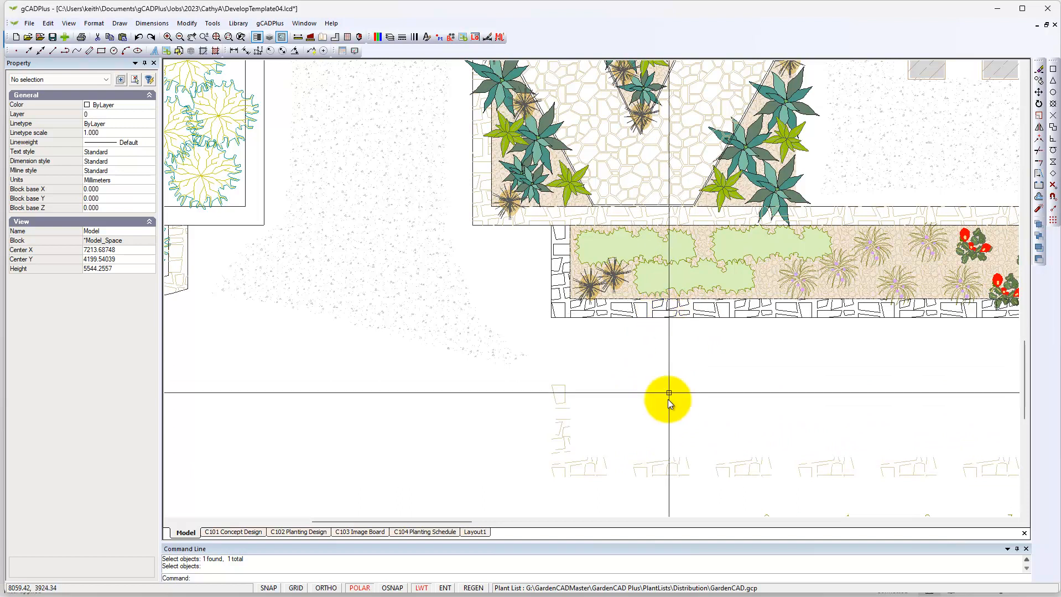
{"action": "scroll", "coordinate": [690, 417], "scroll_direction": "down", "scroll_amount": 1}
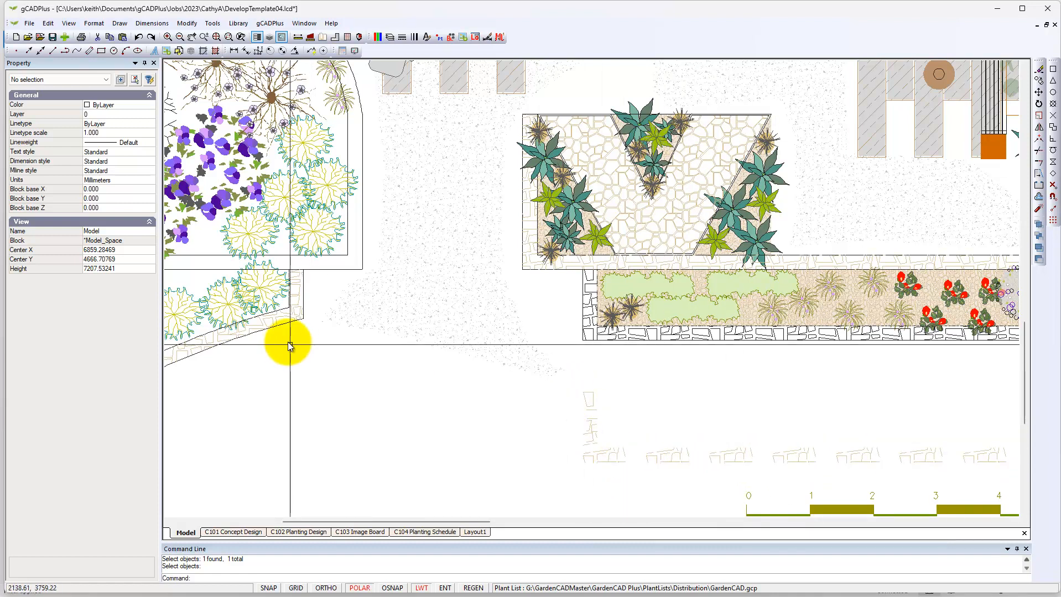
{"action": "left_click", "coordinate": [258, 328]}
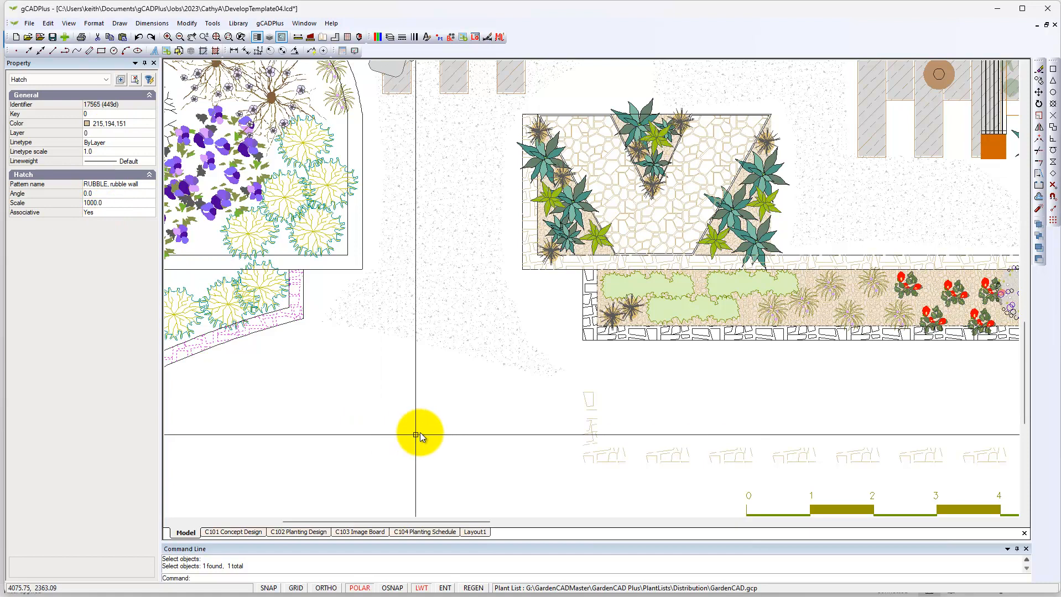
{"action": "key", "text": "Escape"}
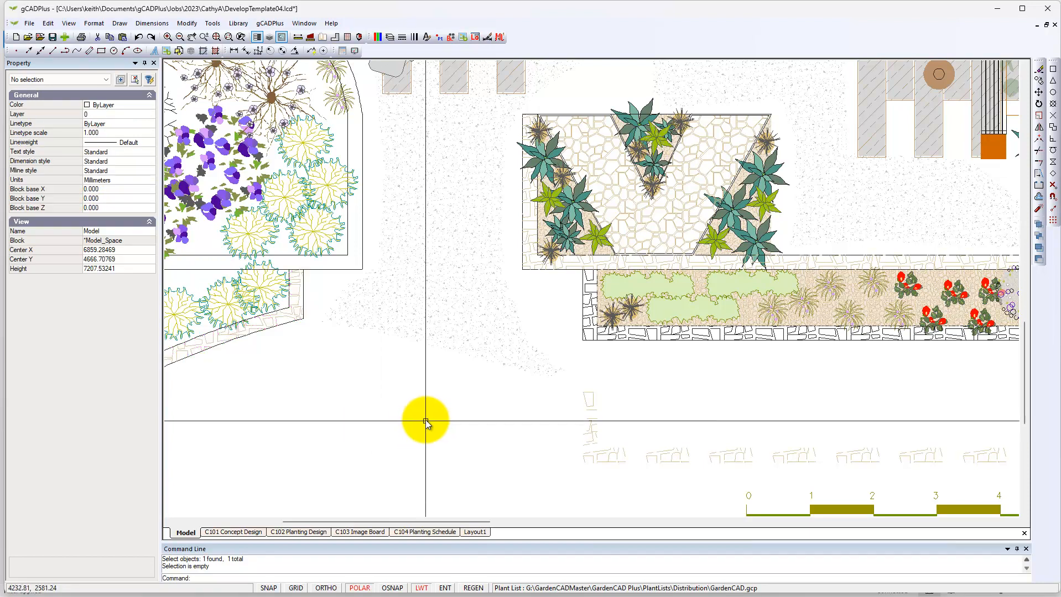
{"action": "left_click", "coordinate": [657, 332]}
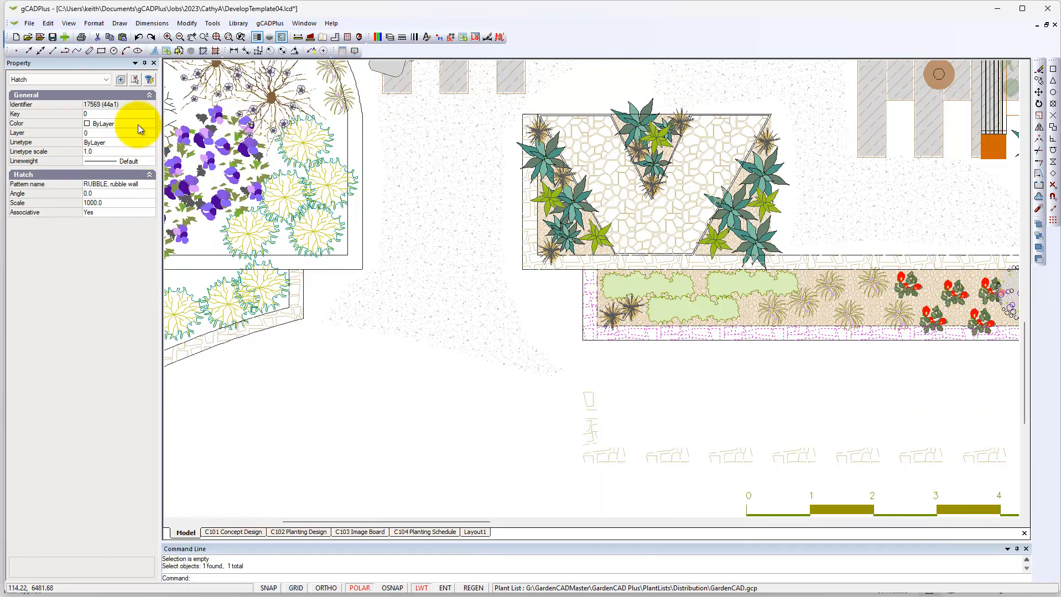
{"action": "left_click", "coordinate": [150, 124]}
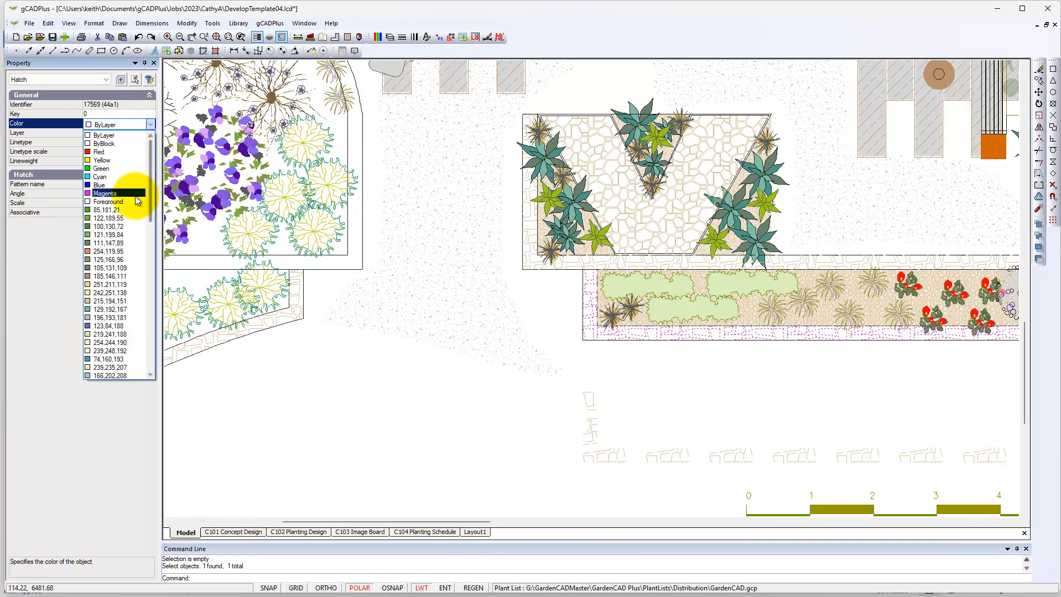
{"action": "left_click", "coordinate": [113, 301]}
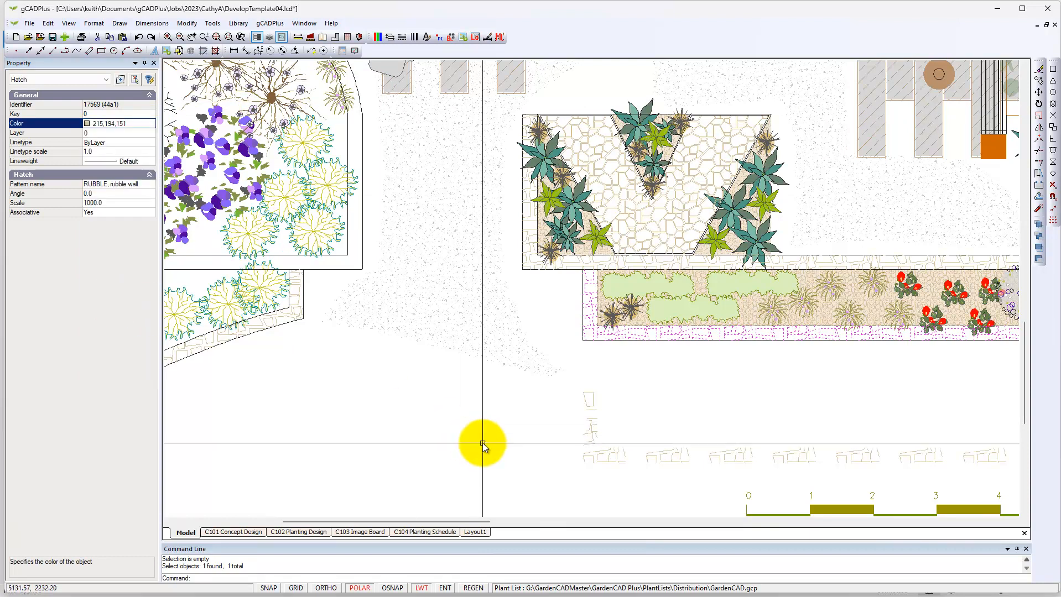
{"action": "key", "text": "Escape"}
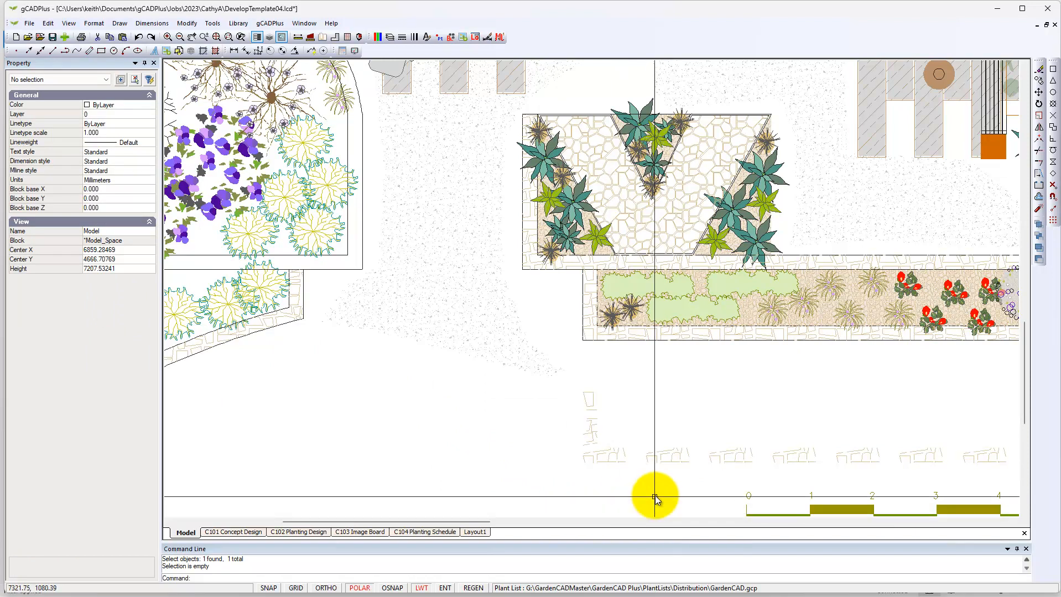
Delete the stray rubble hatch lying between the long planting bed and the scale bar
{"action": "scroll", "coordinate": [670, 346], "scroll_direction": "up", "scroll_amount": 3}
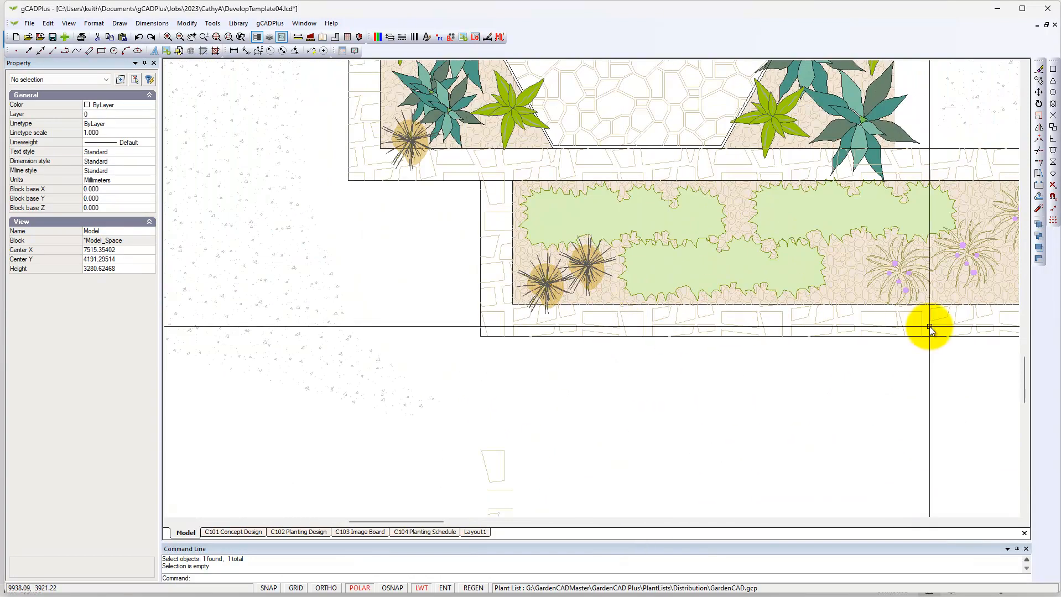
{"action": "scroll", "coordinate": [707, 396], "scroll_direction": "down", "scroll_amount": 3}
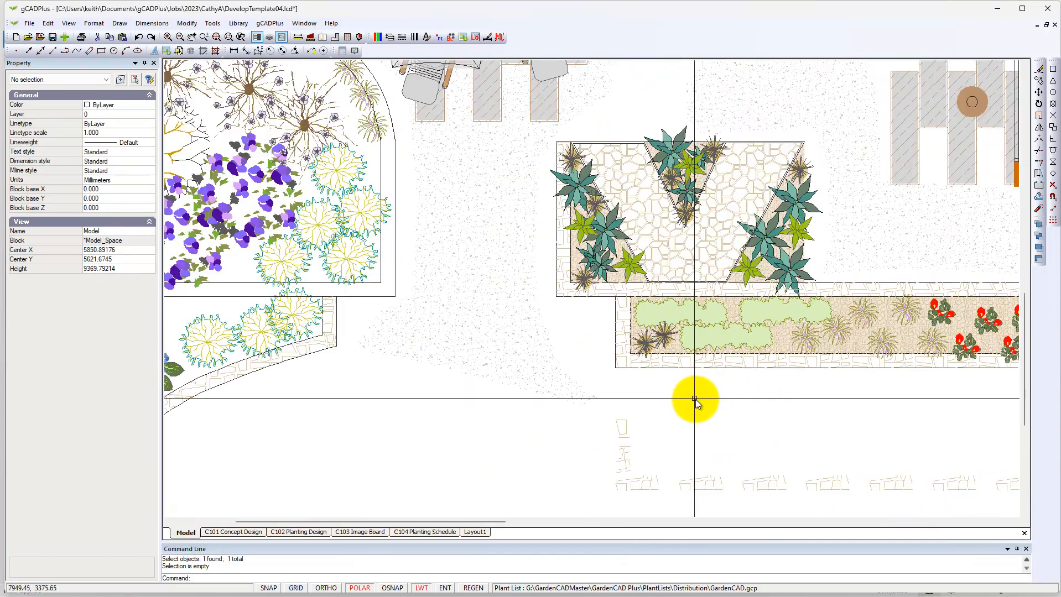
{"action": "middle_click_drag", "start_coordinate": [693, 462], "coordinate": [641, 399]}
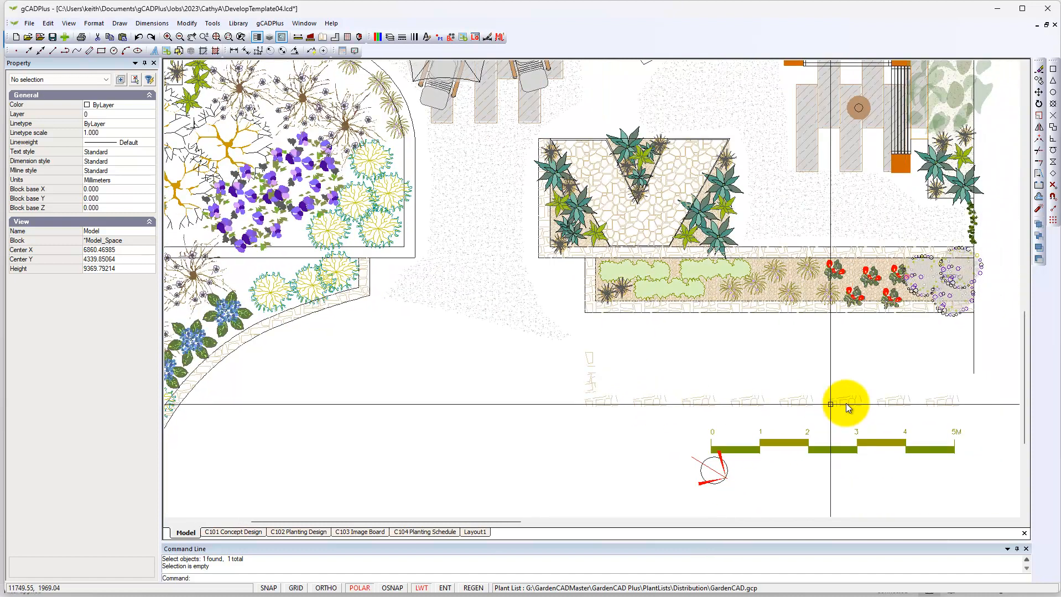
{"action": "left_click", "coordinate": [831, 405]}
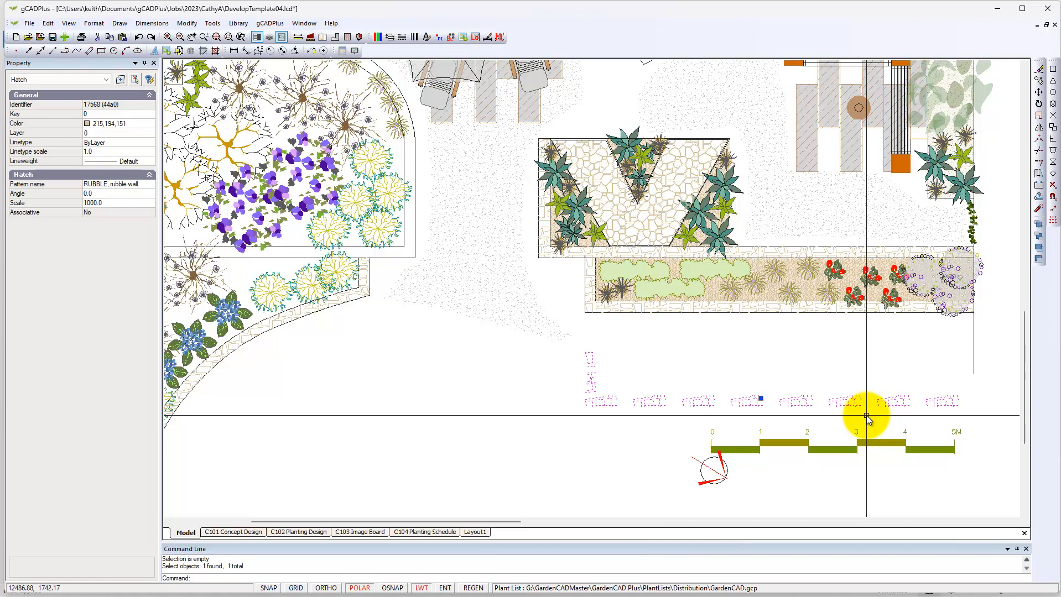
{"action": "key", "text": "Delete"}
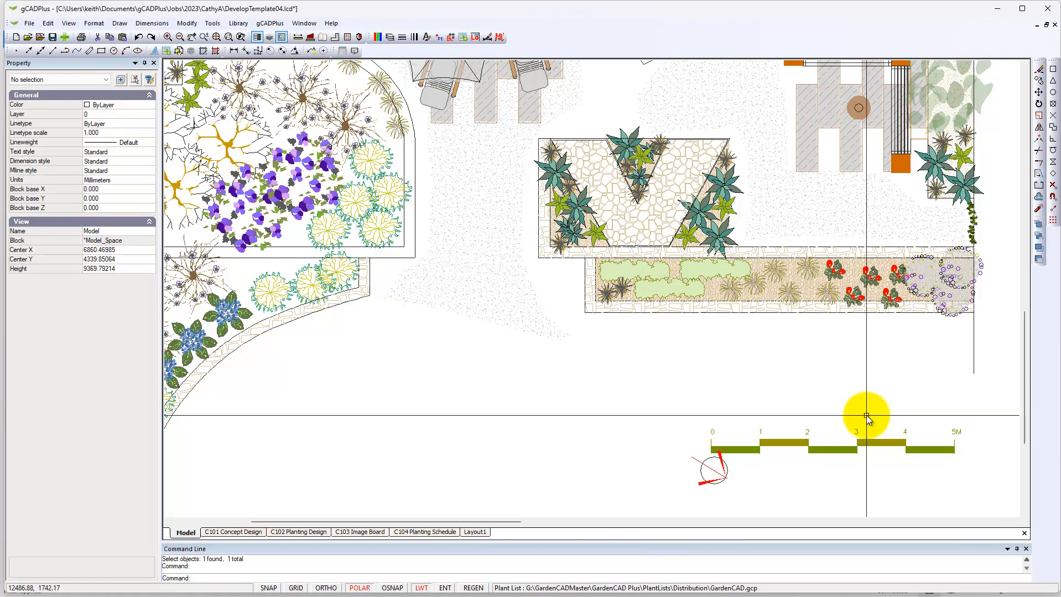